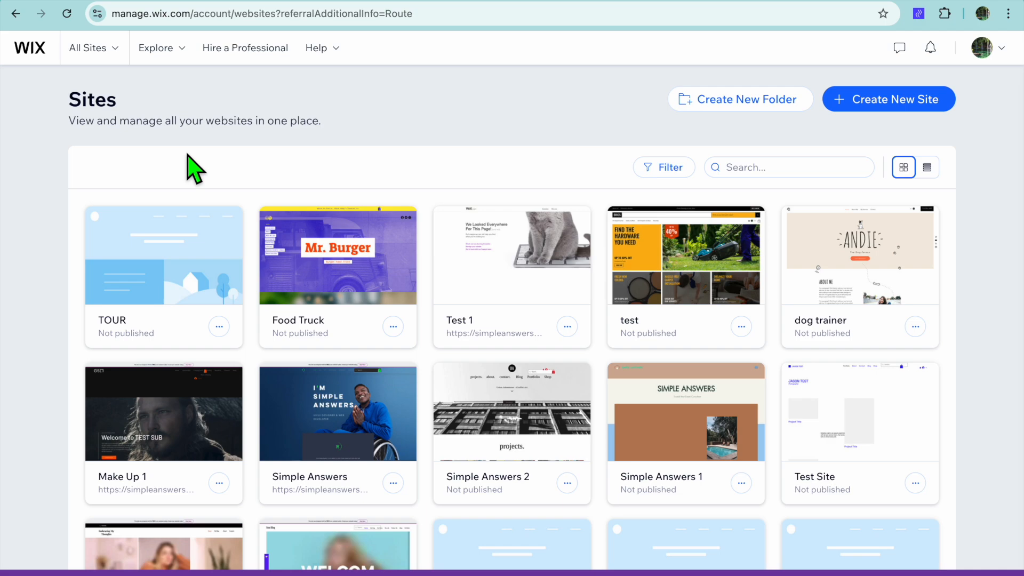
Step: Start creating a new site and choose to set it up without the AI chat
scroll(195, 168, "down", 1)
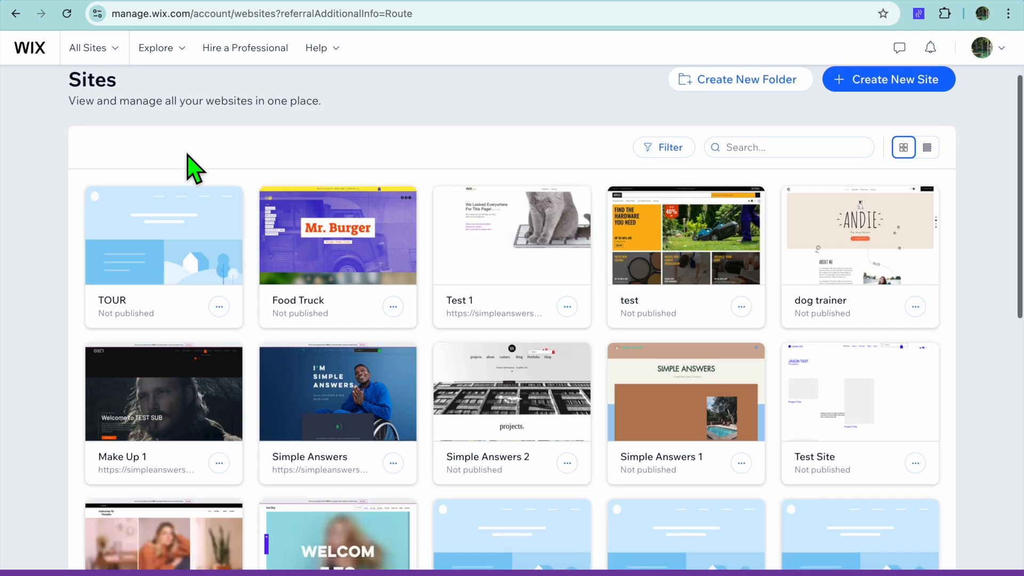
scroll(195, 168, "up", 1)
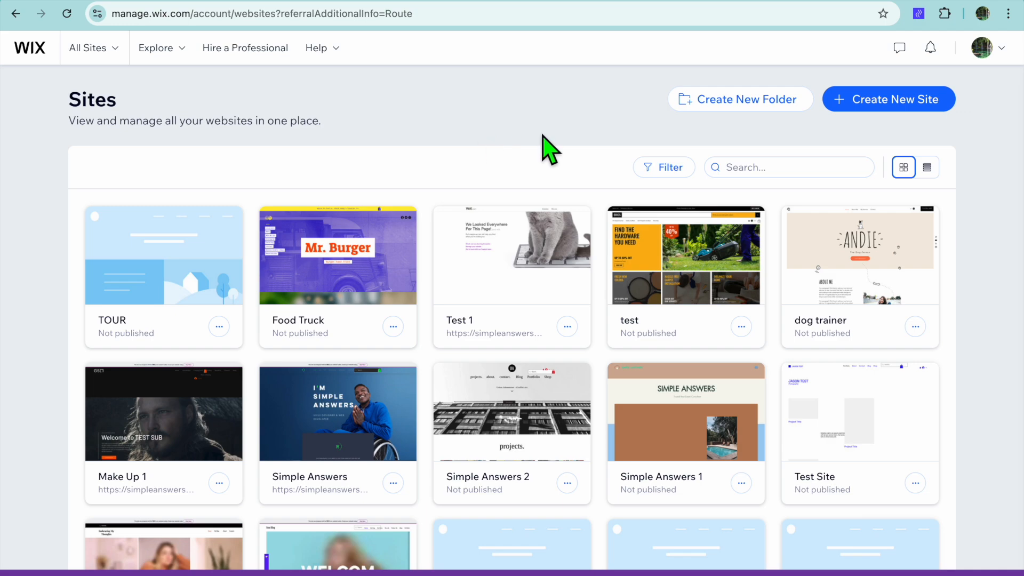
left_click(883, 104)
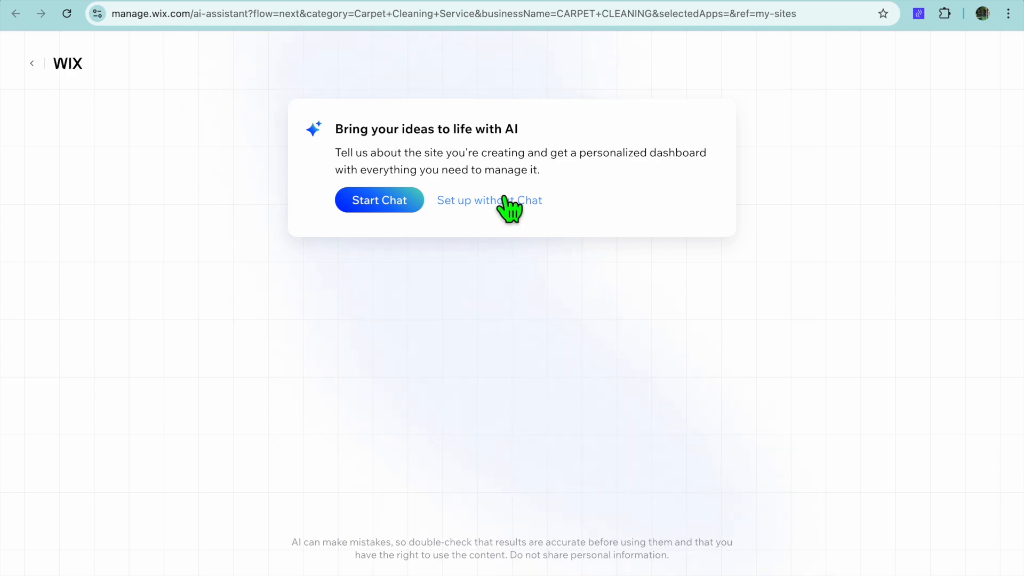
left_click(507, 201)
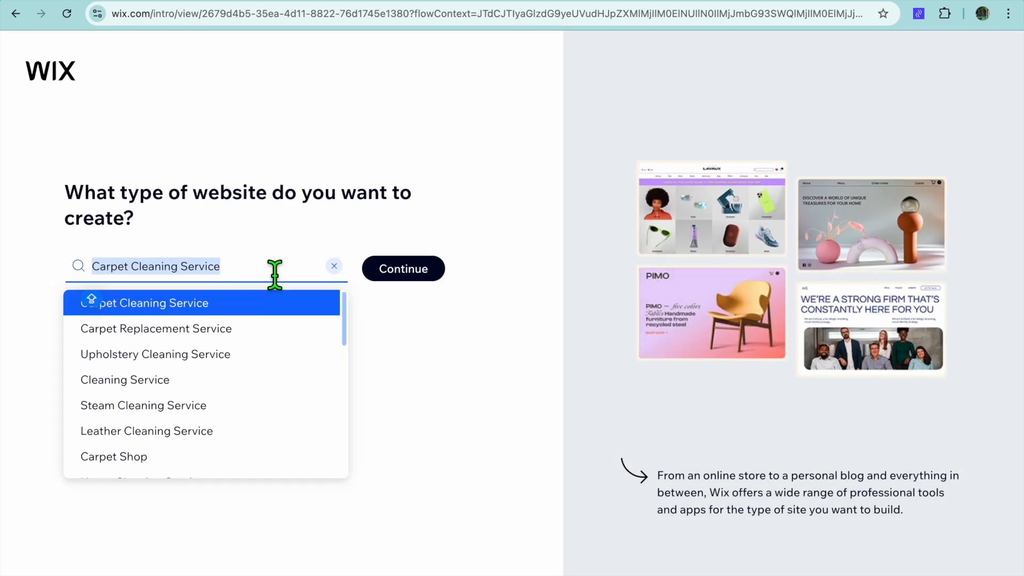
Step: Replace the suggested website type with Carpet Installing Service and continue
left_click(245, 266)
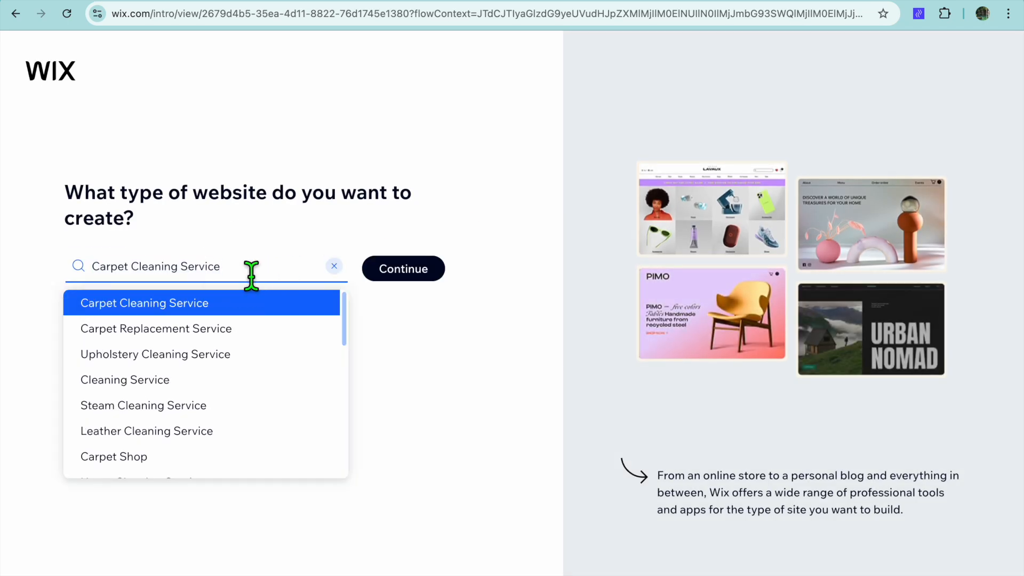
left_click(147, 266, "shift")
key("BackSpace")
key("BackSpace")
key("BackSpace")
key("BackSpace")
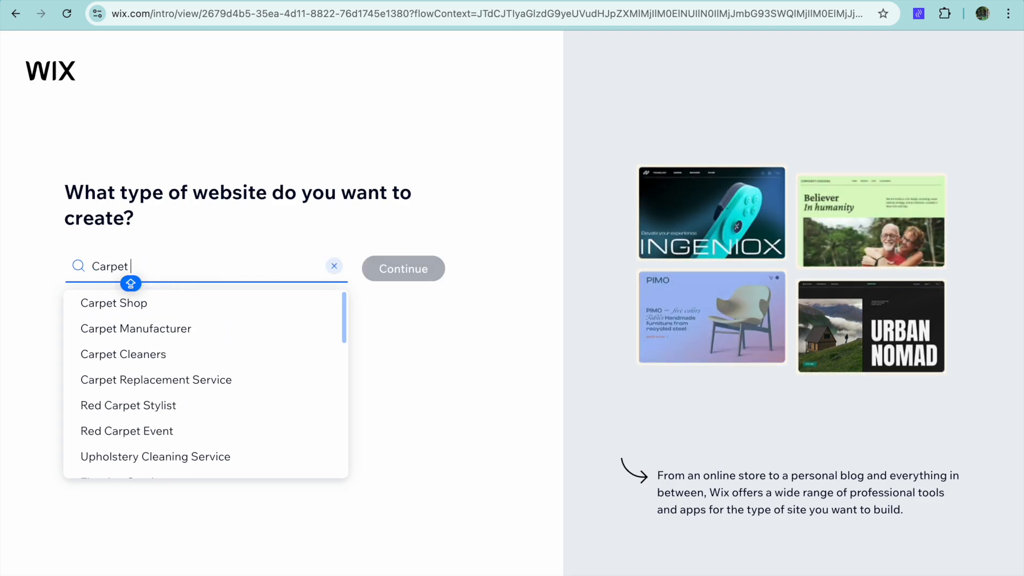
type("IN")
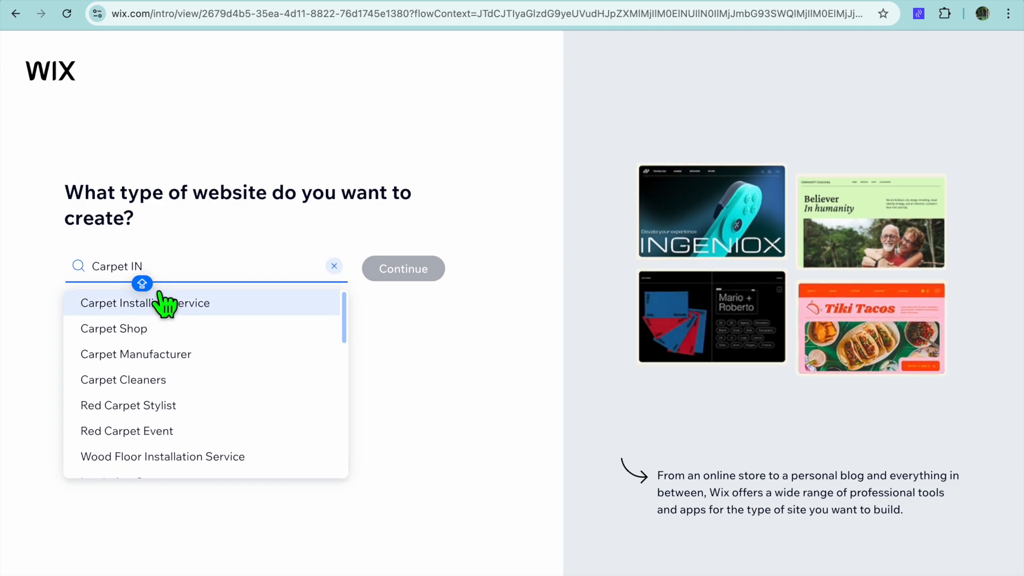
type("ST")
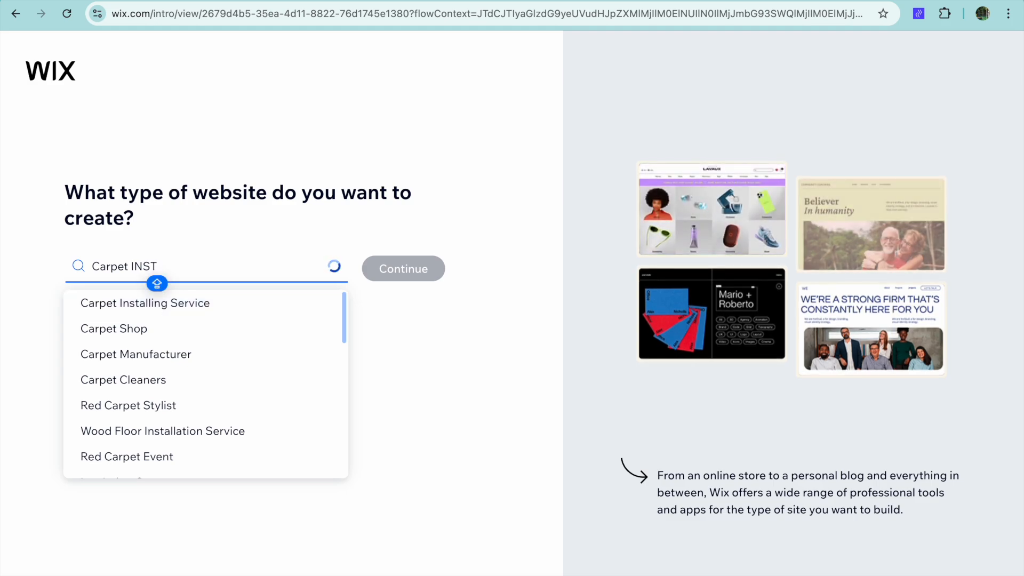
type("AL")
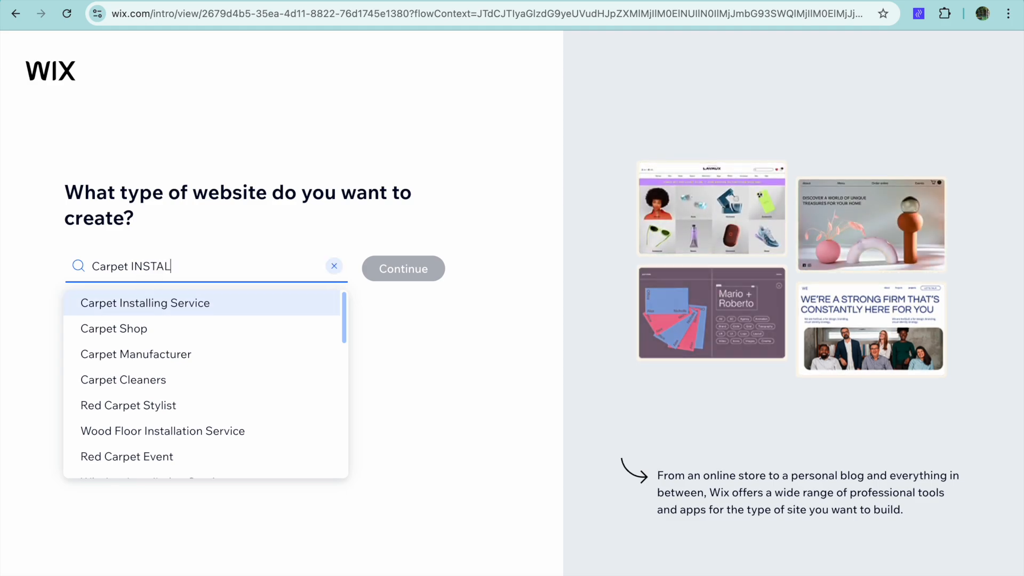
left_click(195, 306)
left_click(417, 275)
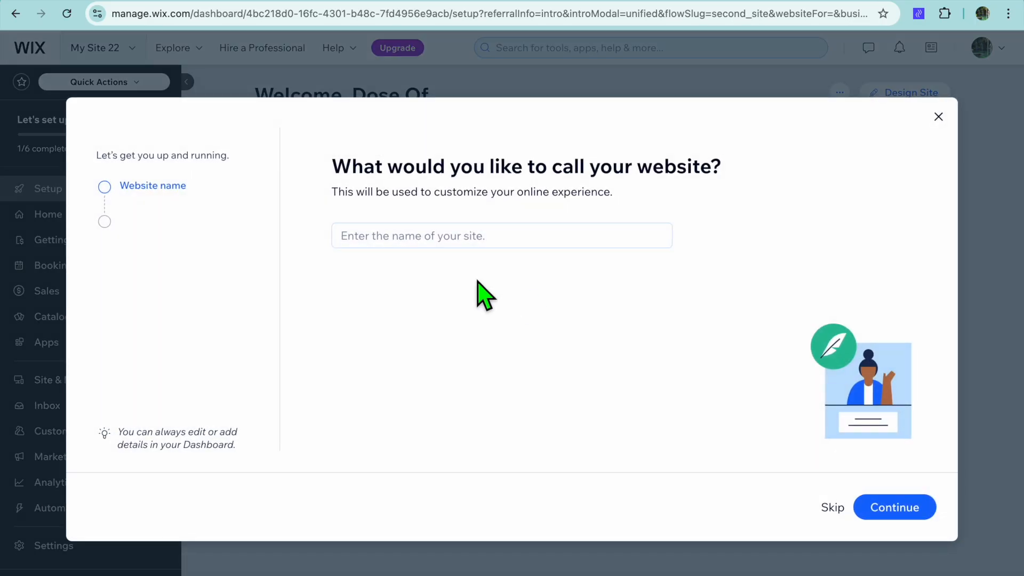
Step: Name the website TEST and set its goal to Offer services
left_click(431, 248)
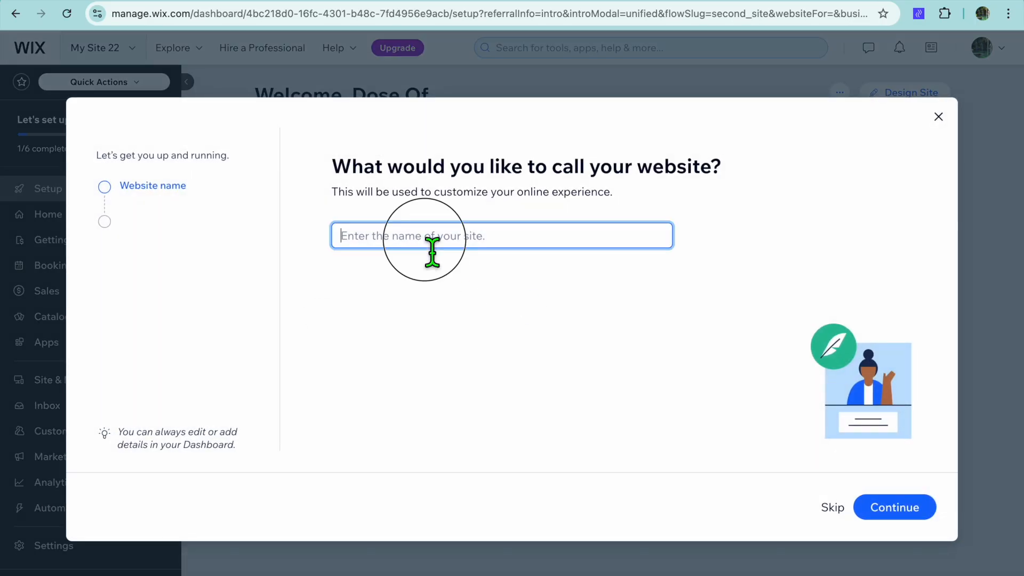
type("TEST")
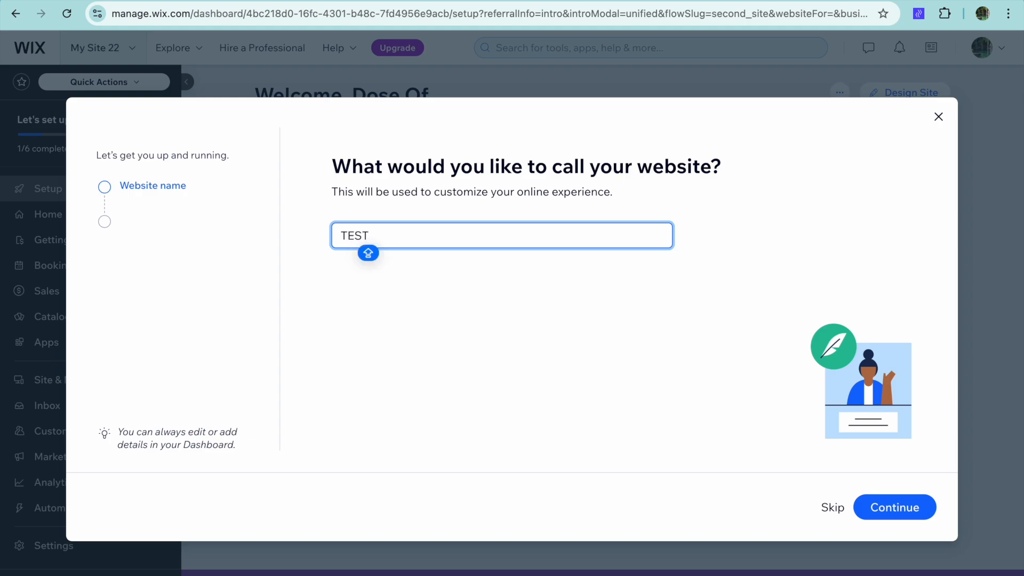
key("BackSpace")
type("ST")
left_click(888, 507)
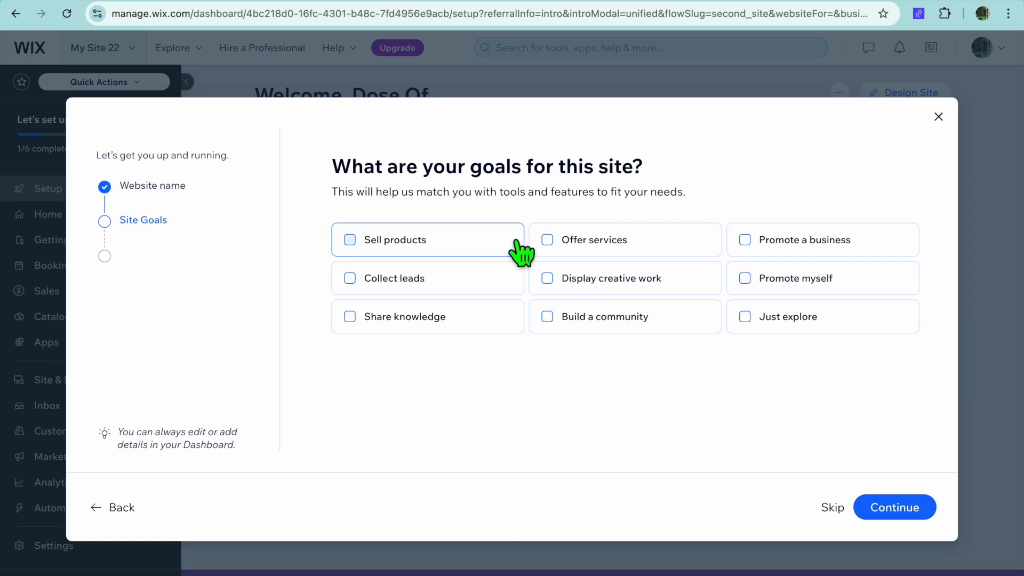
left_click(553, 247)
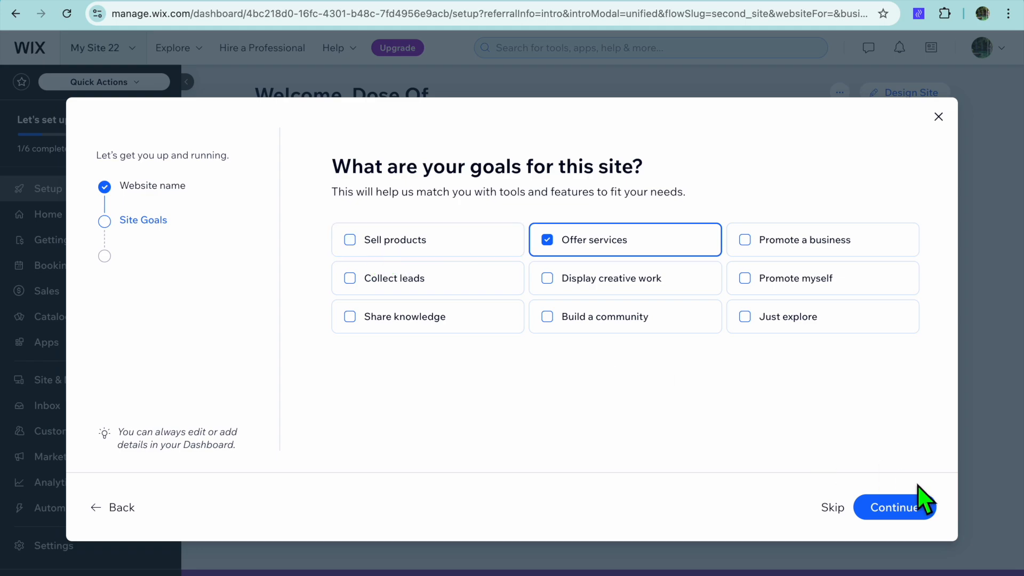
left_click(915, 513)
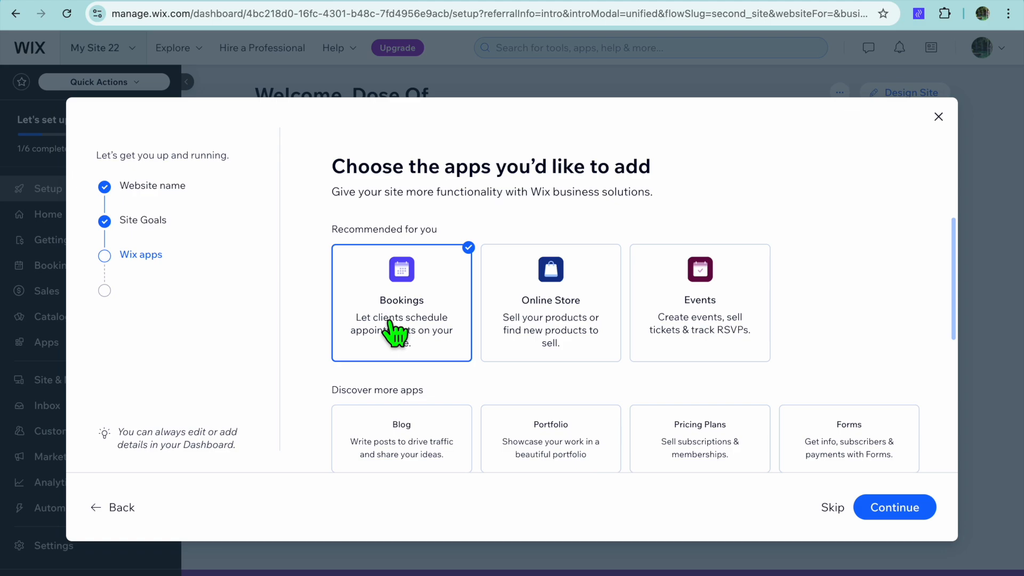
Step: Keep the recommended Bookings app as the only added app and finish the setup to reach the site dashboard
scroll(393, 333, "down", 1)
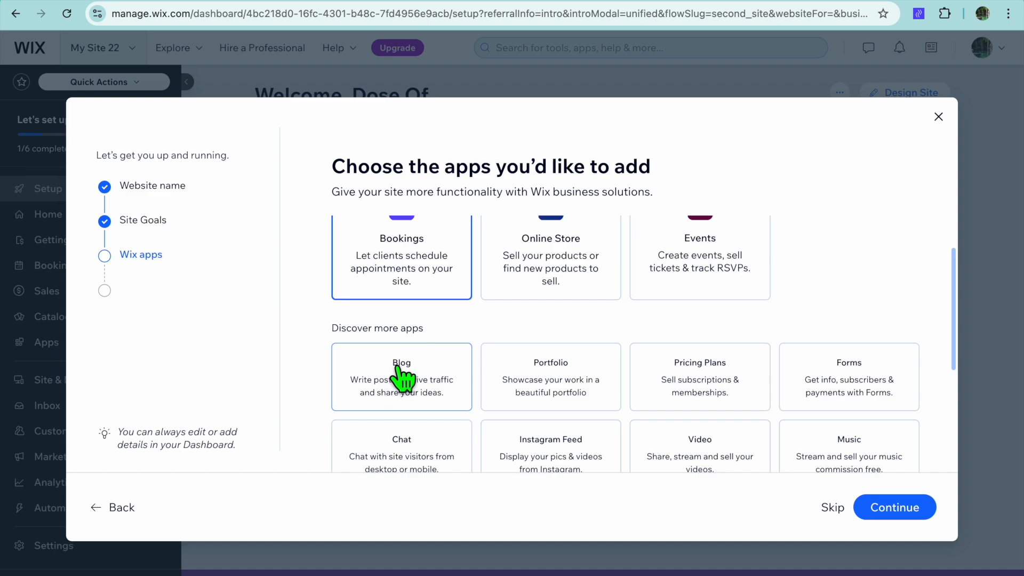
scroll(474, 359, "down", 3)
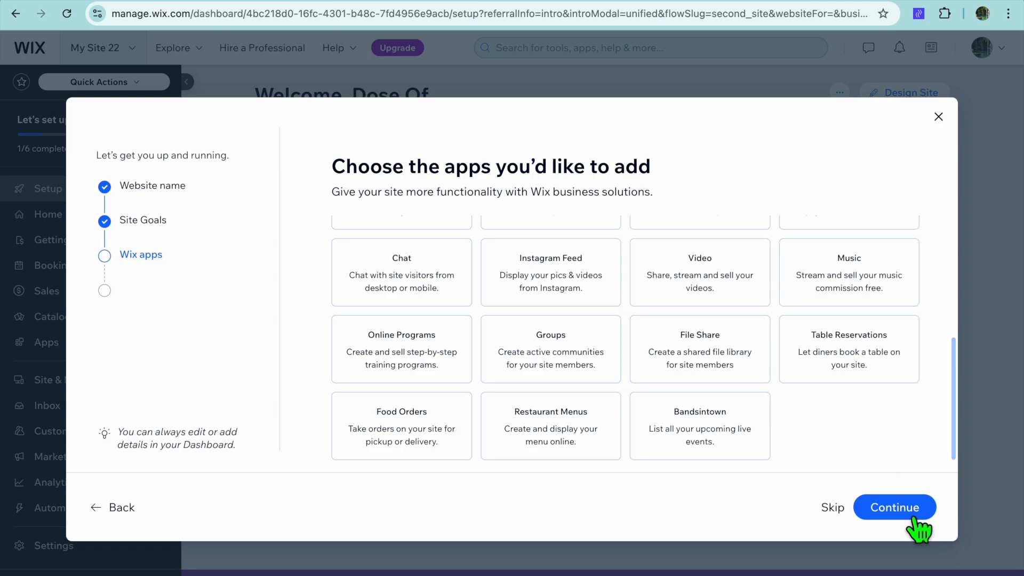
left_click(893, 507)
left_click(552, 349)
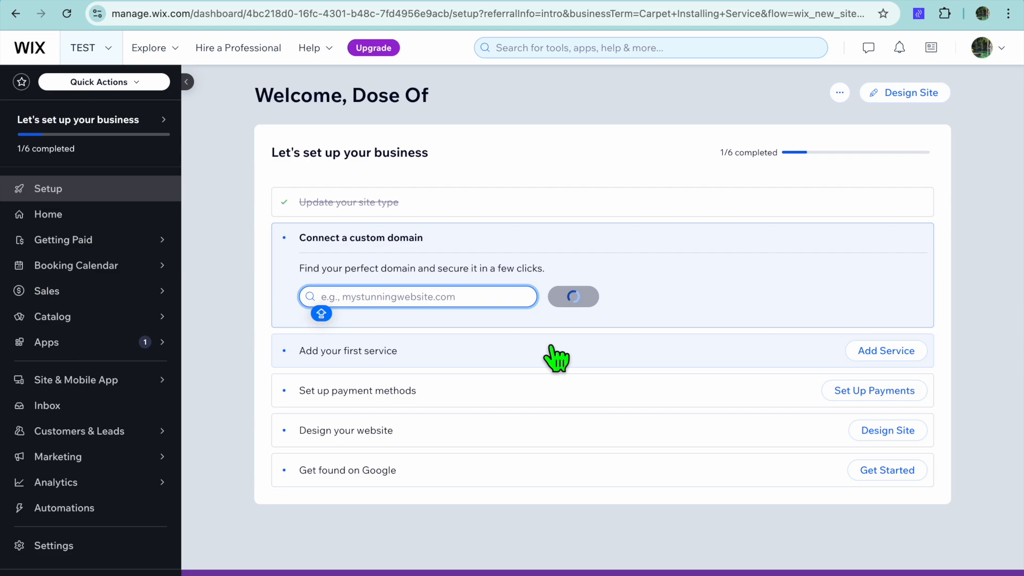
Step: Add a new appointment booking service from scratch and name it CARPET INSTALLATION
mouse_move(101, 323)
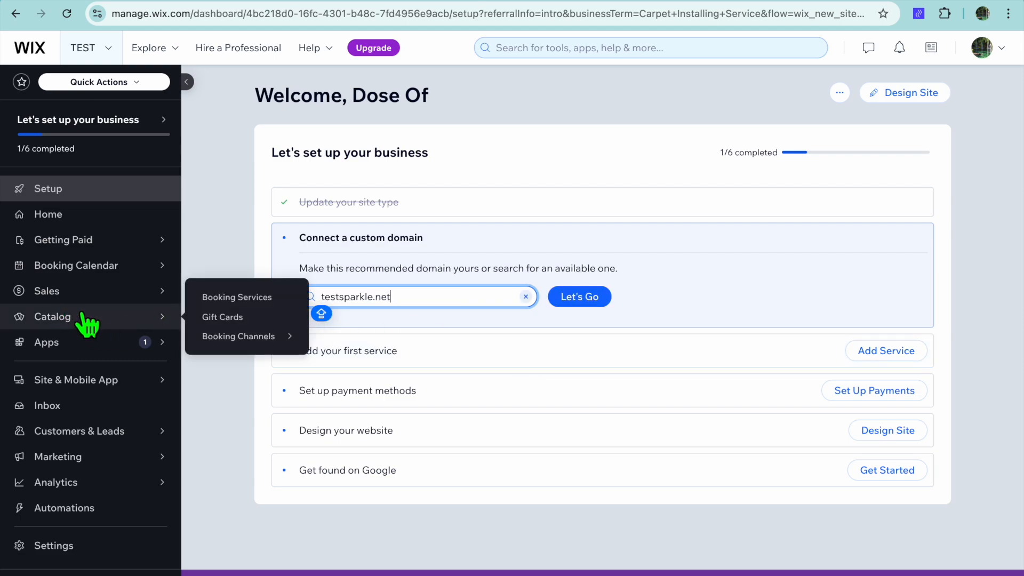
left_click(75, 326)
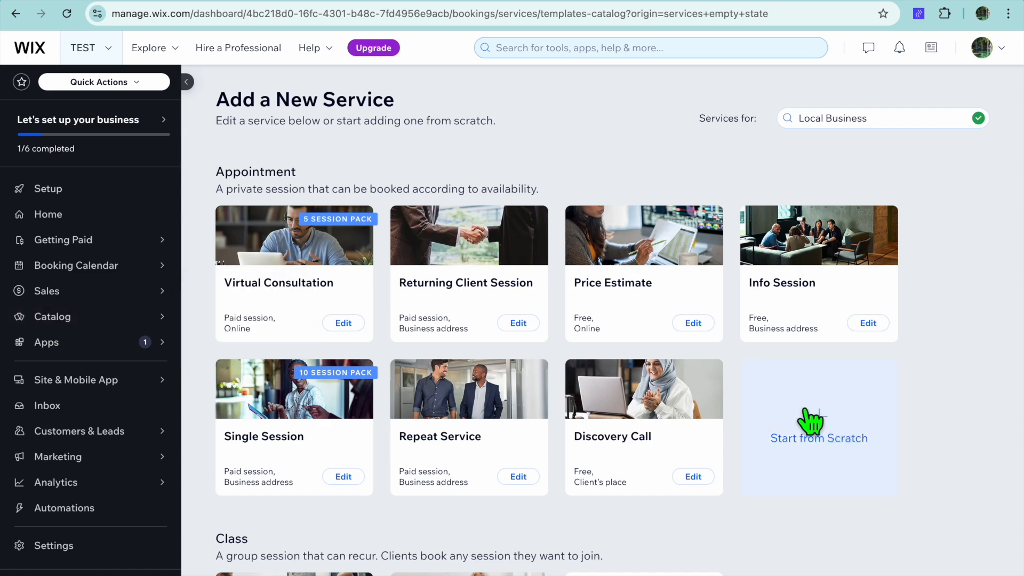
left_click(830, 415)
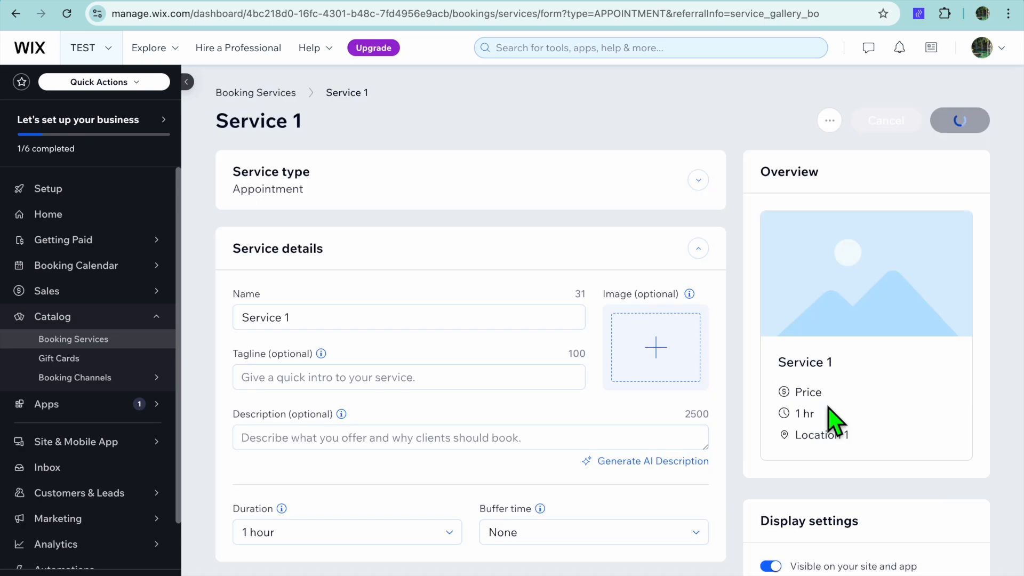
triple_click(350, 336)
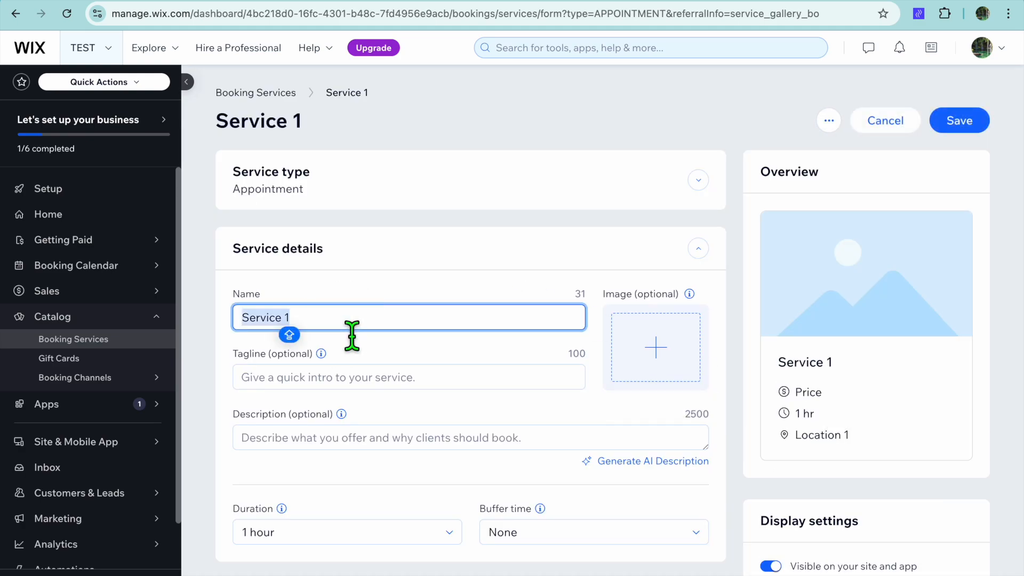
type("CARPET INST")
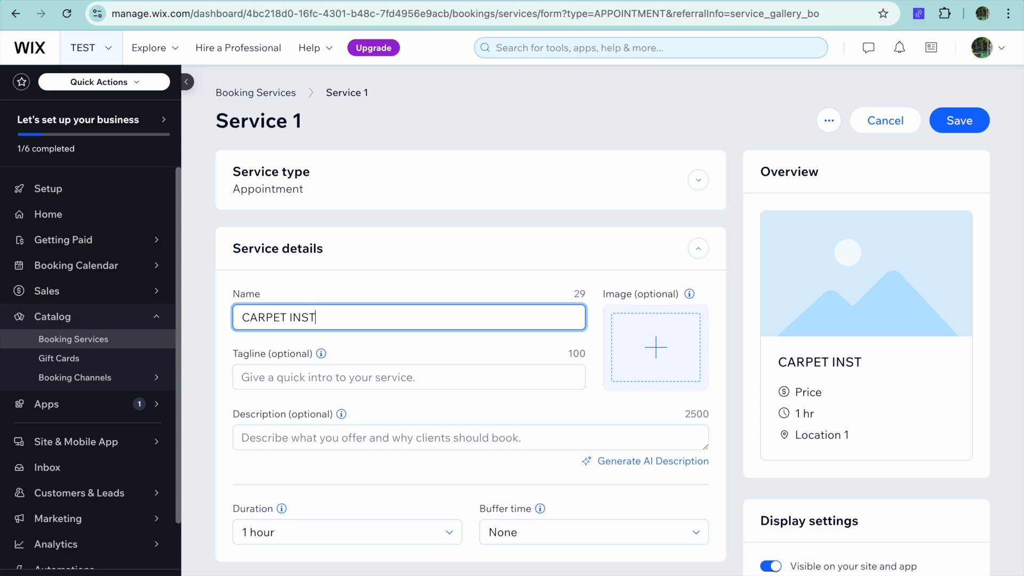
type("ALLATION")
Step: Search Media from Wix for CARPET and add the Installing Carpet photo as the service image
left_click(655, 348)
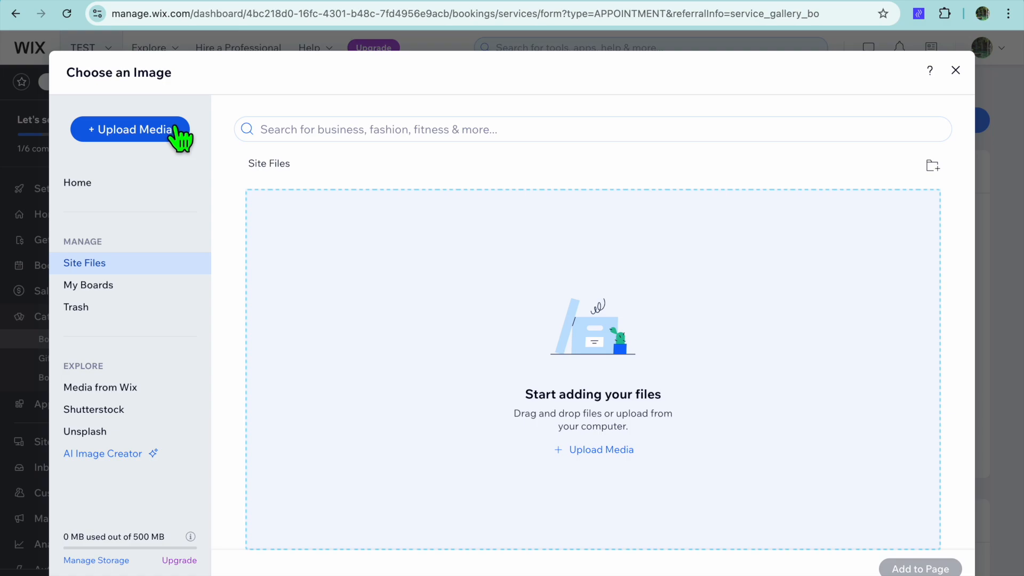
left_click(128, 390)
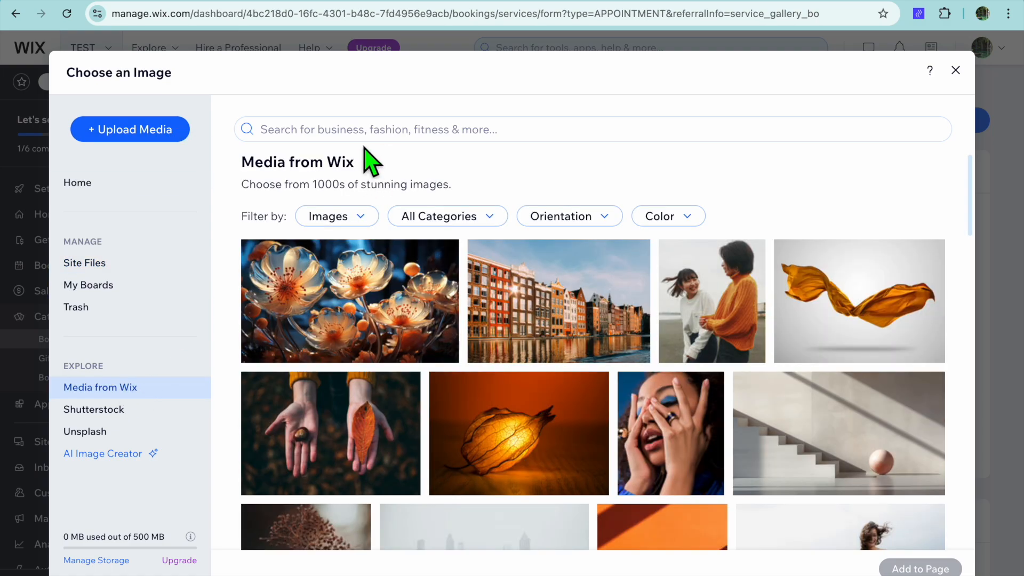
left_click(367, 137)
type("CARPE")
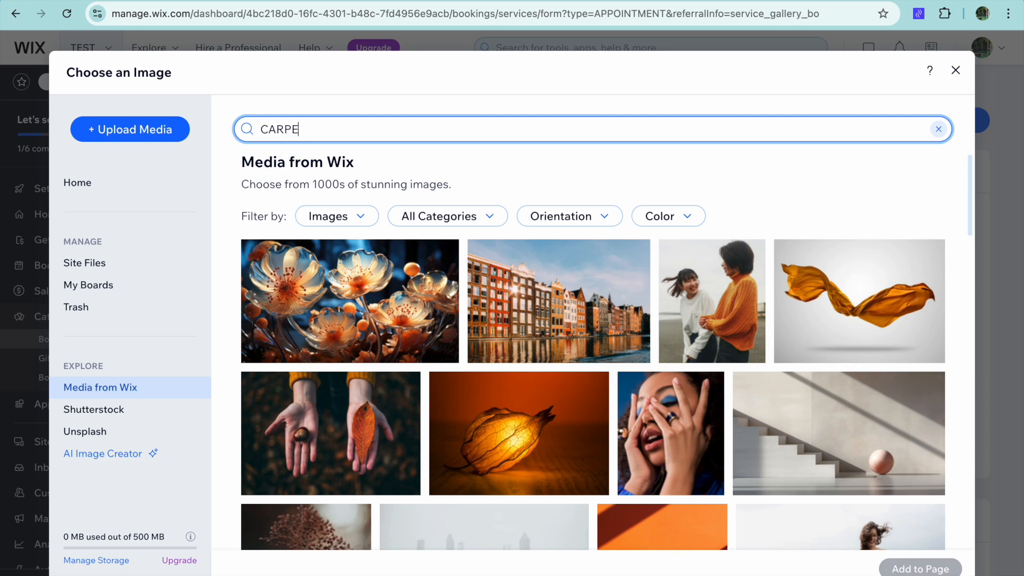
type("T")
key("Return")
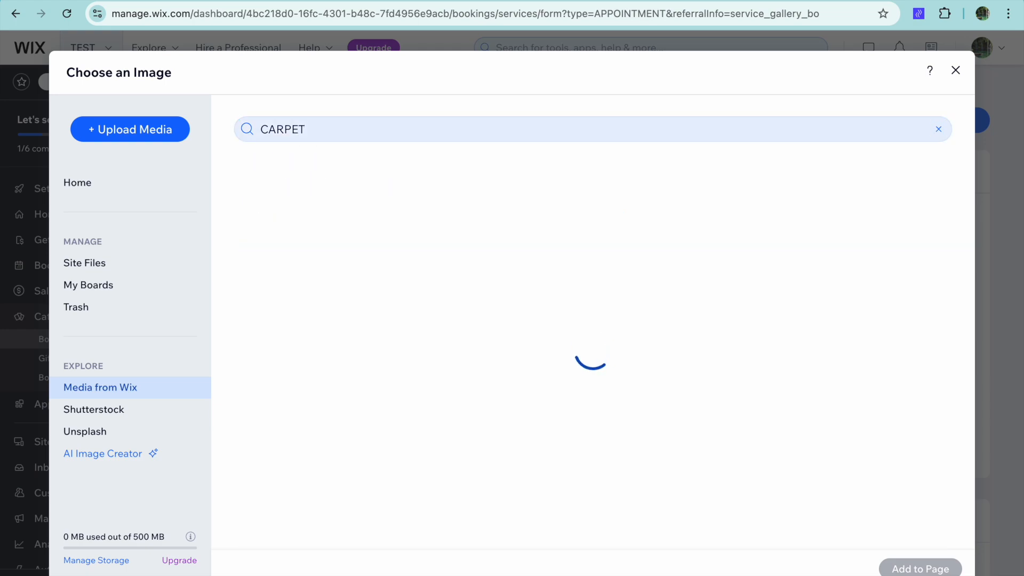
scroll(498, 354, "down", 2)
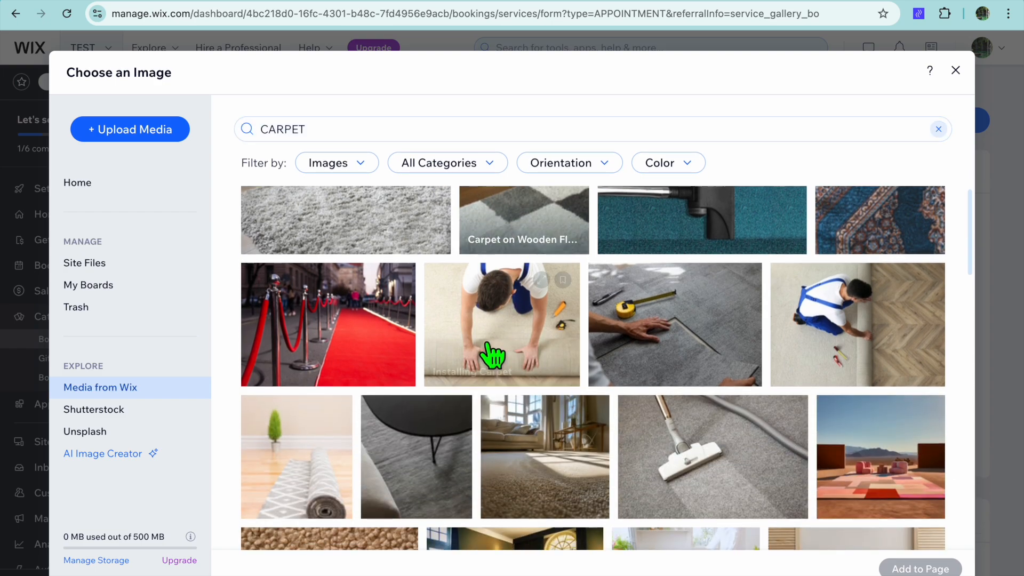
left_click(512, 327)
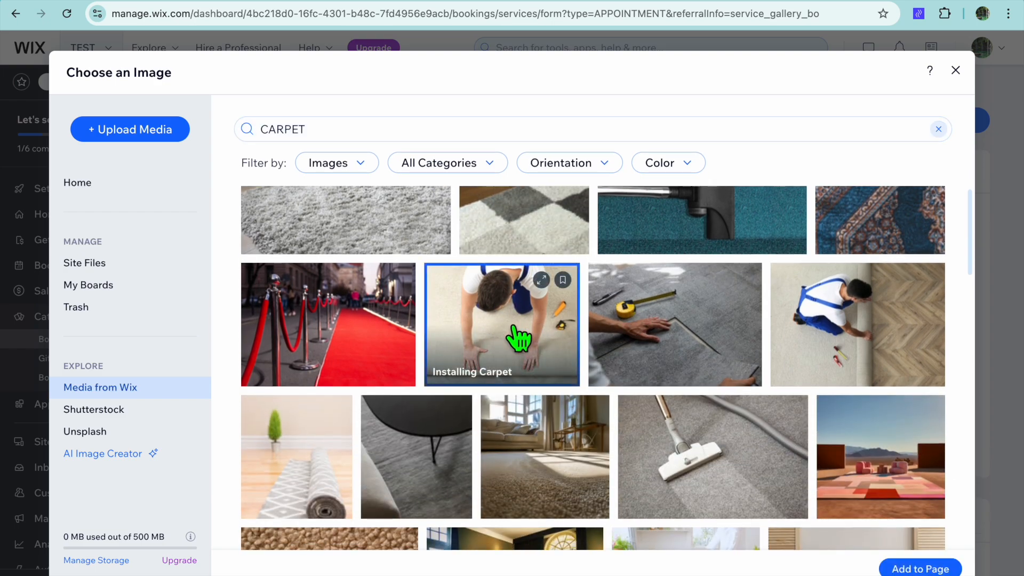
left_click(919, 570)
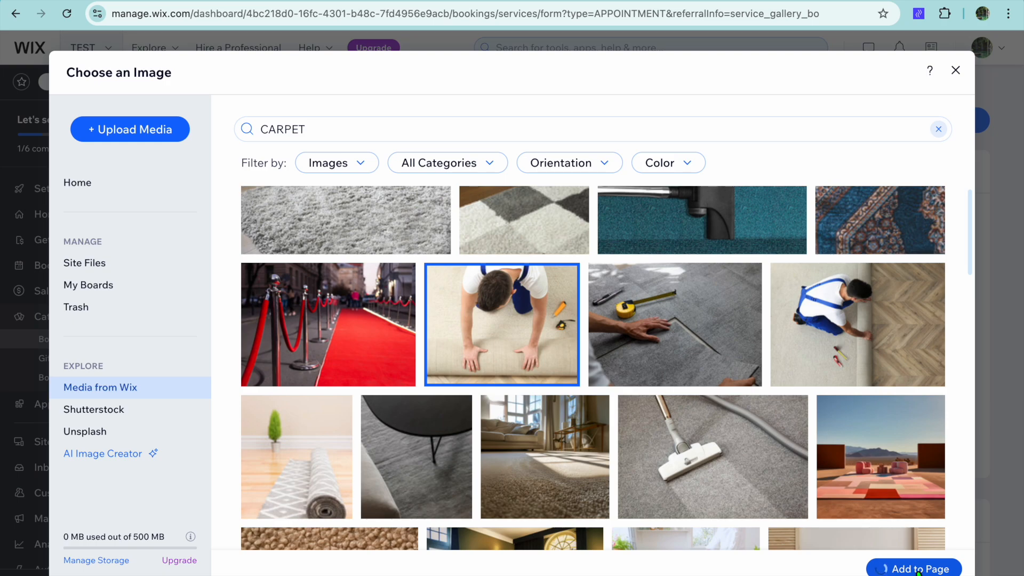
Step: Set the fixed price per session to J$ 100 and save the service, dismissing the upgrade offer
scroll(623, 451, "down", 5)
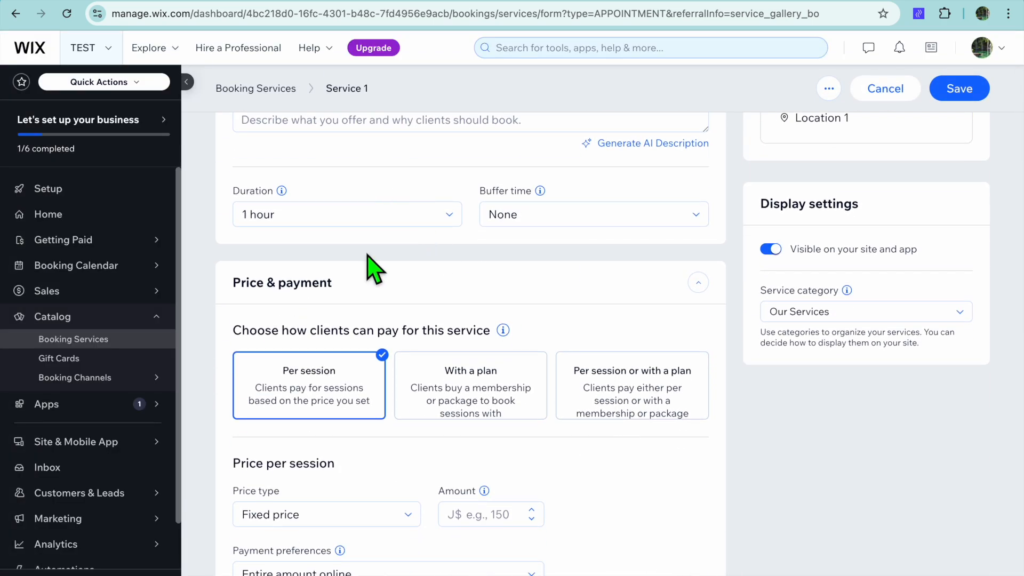
scroll(377, 228, "down", 5)
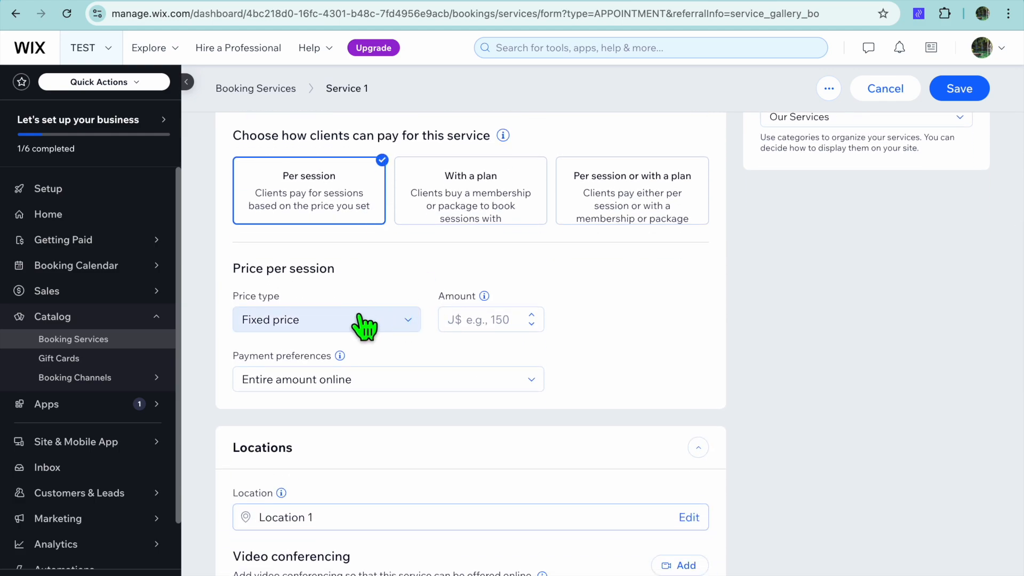
left_click(470, 325)
left_click(511, 379)
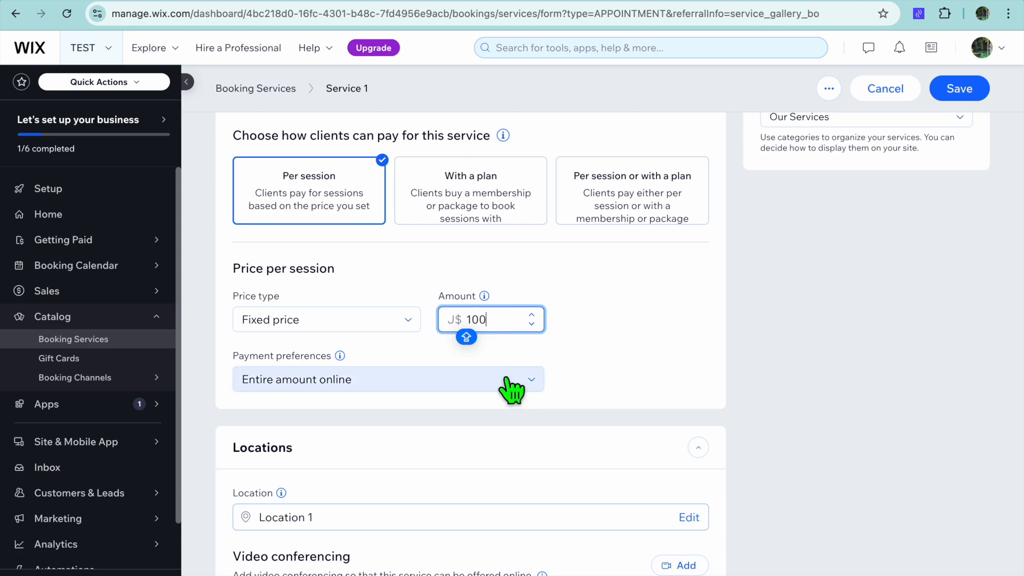
left_click(958, 90)
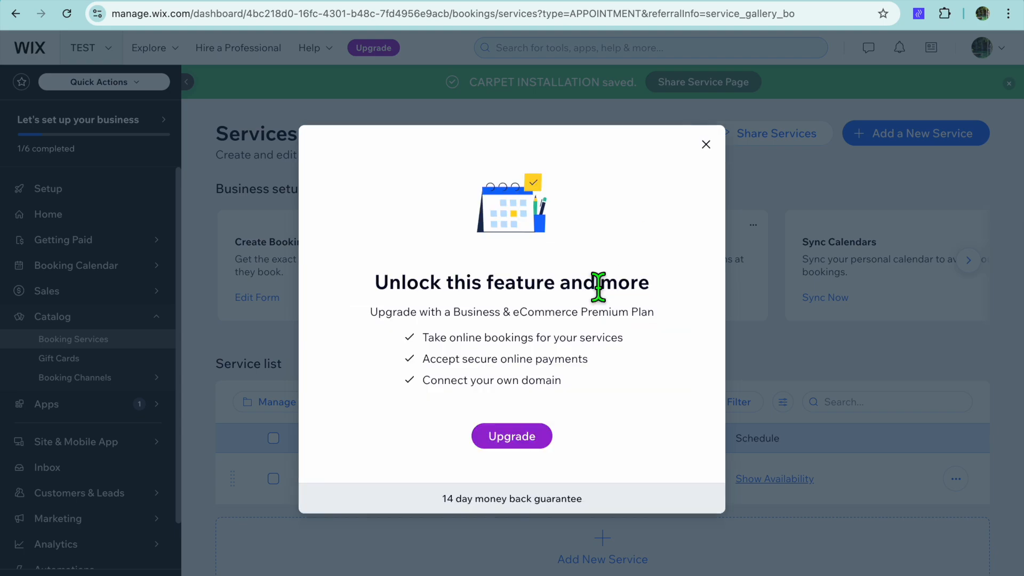
left_click(708, 146)
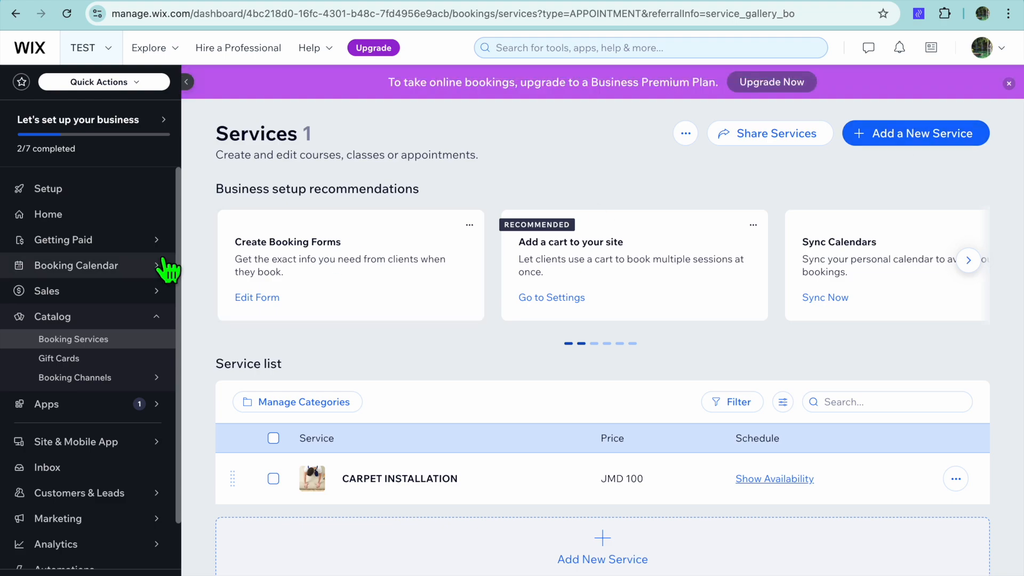
Step: Open the Getting Paid page, review the payment methods that can be connected, and close the list without connecting one
left_click(63, 243)
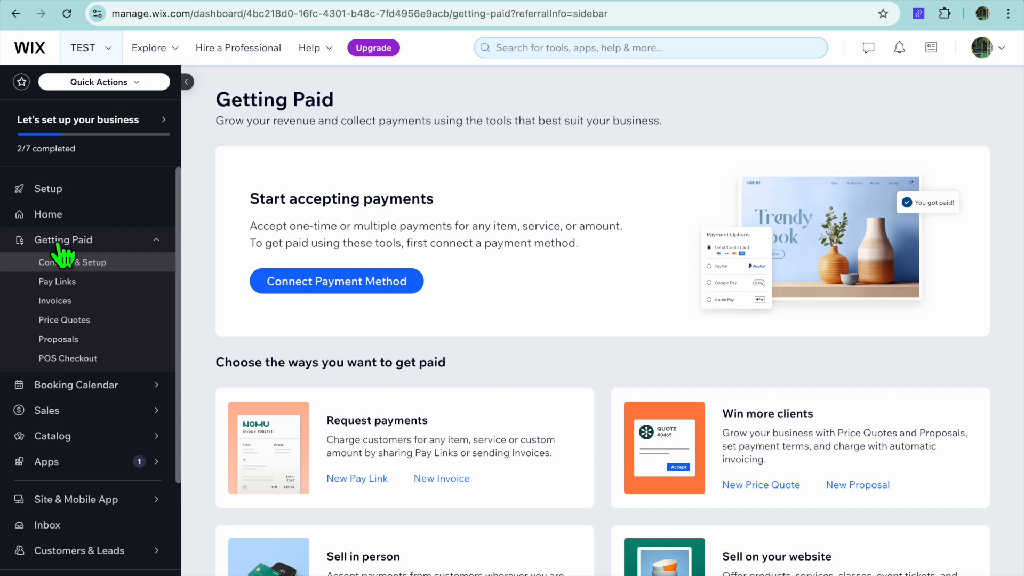
left_click(284, 286)
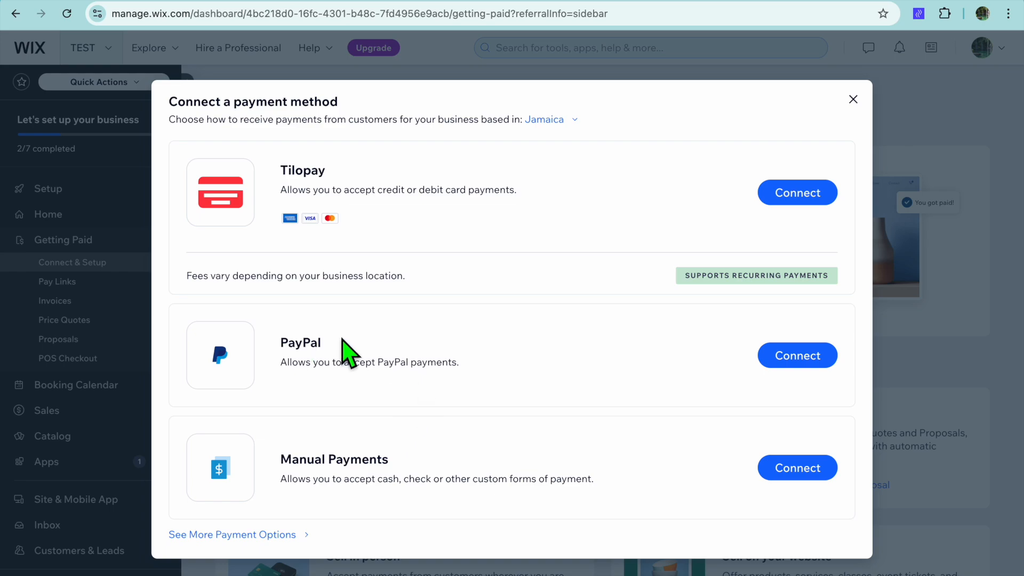
left_click_drag(347, 344, 284, 349)
left_click(369, 344)
left_click(854, 100)
scroll(488, 271, "down", 2)
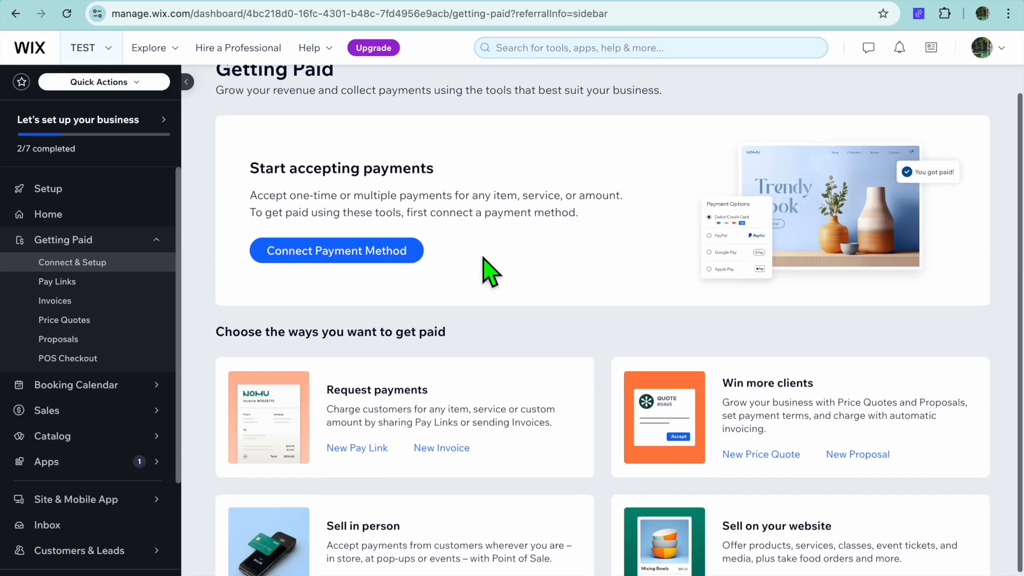
Step: Look at the Invoices and Proposals pages of the Getting Paid section
left_click(94, 321)
left_click(74, 303)
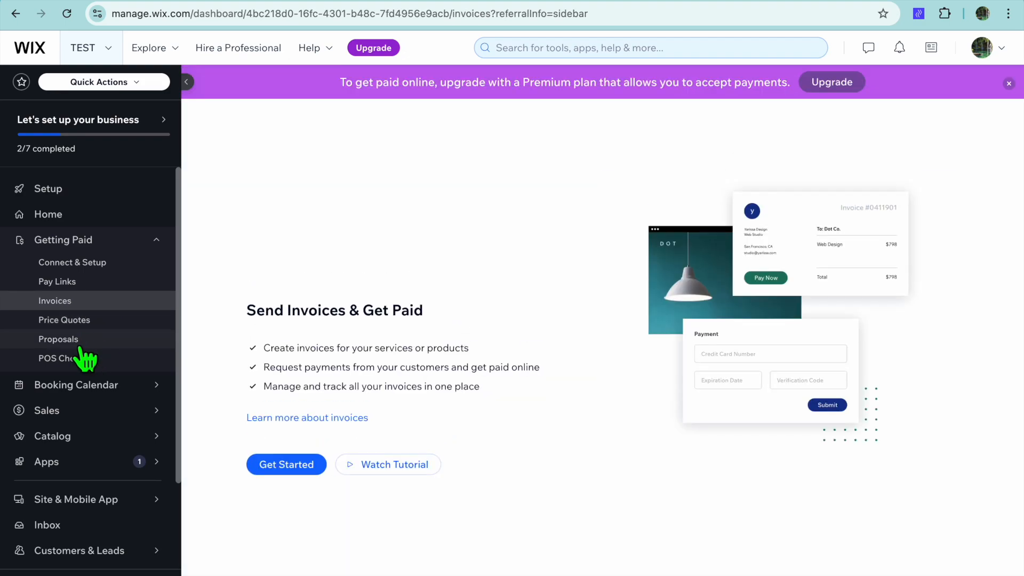
left_click(69, 346)
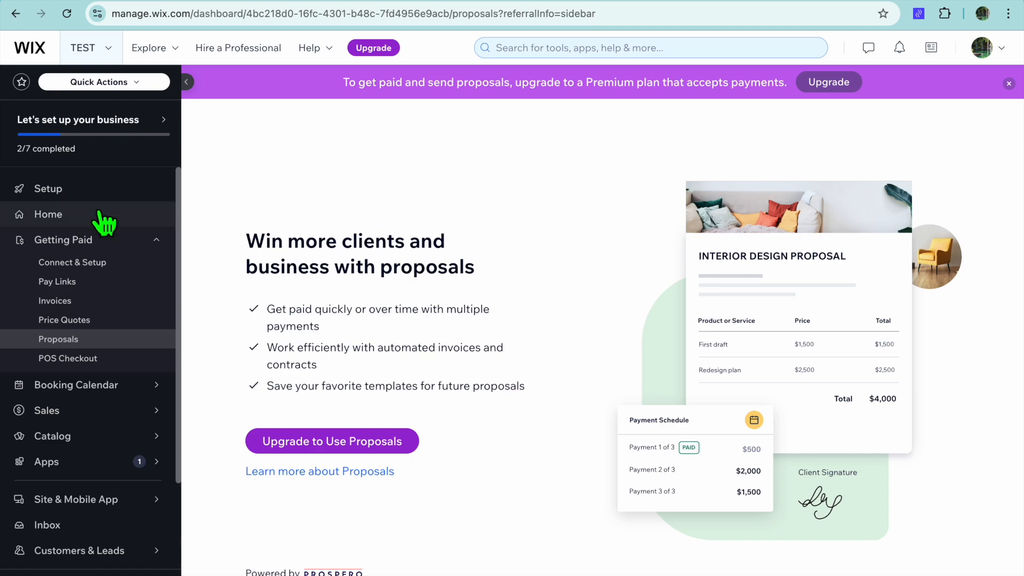
Step: Return to the business setup checklist and start the site design by customizing a template
left_click(68, 191)
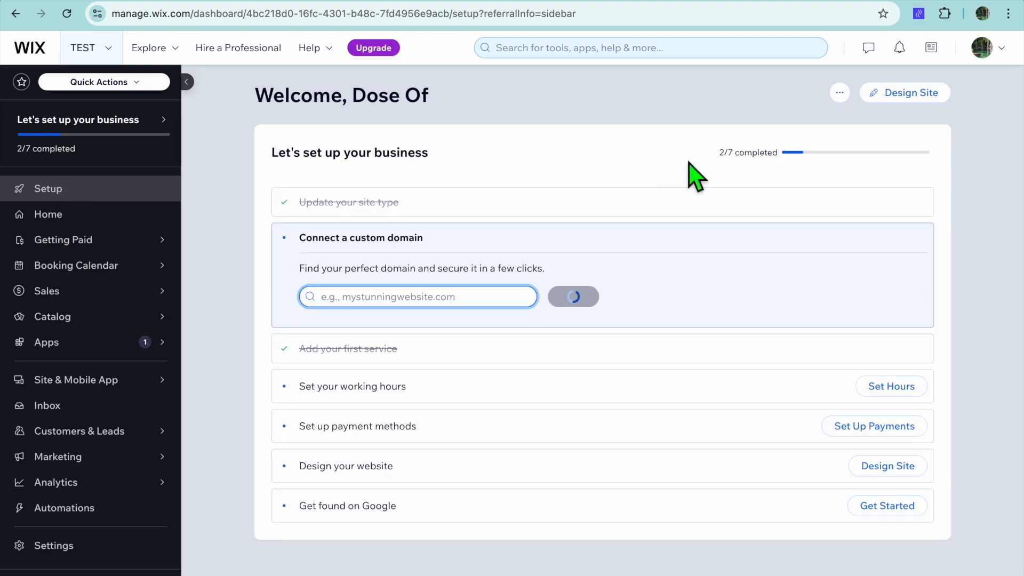
left_click(896, 96)
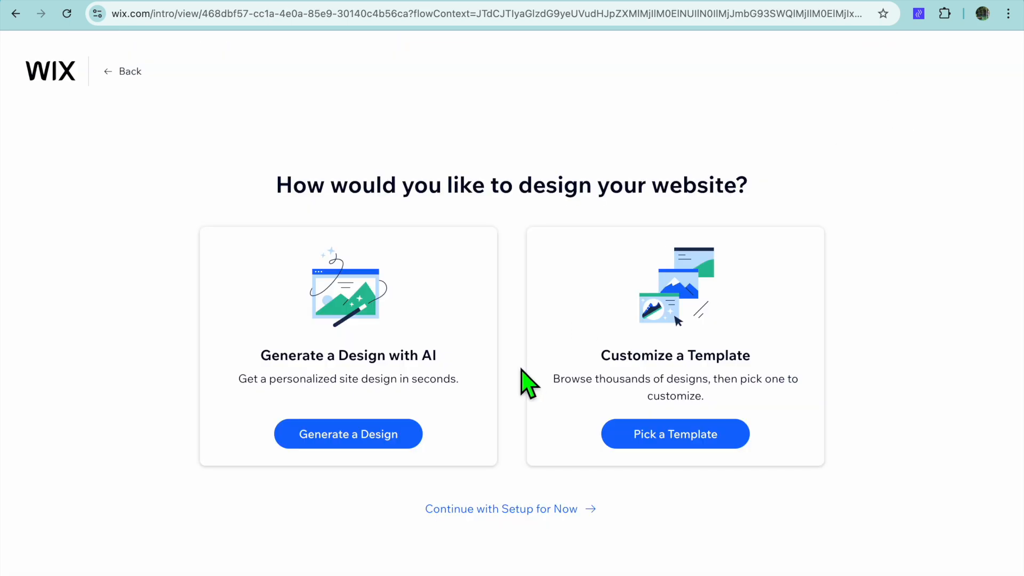
left_click(665, 436)
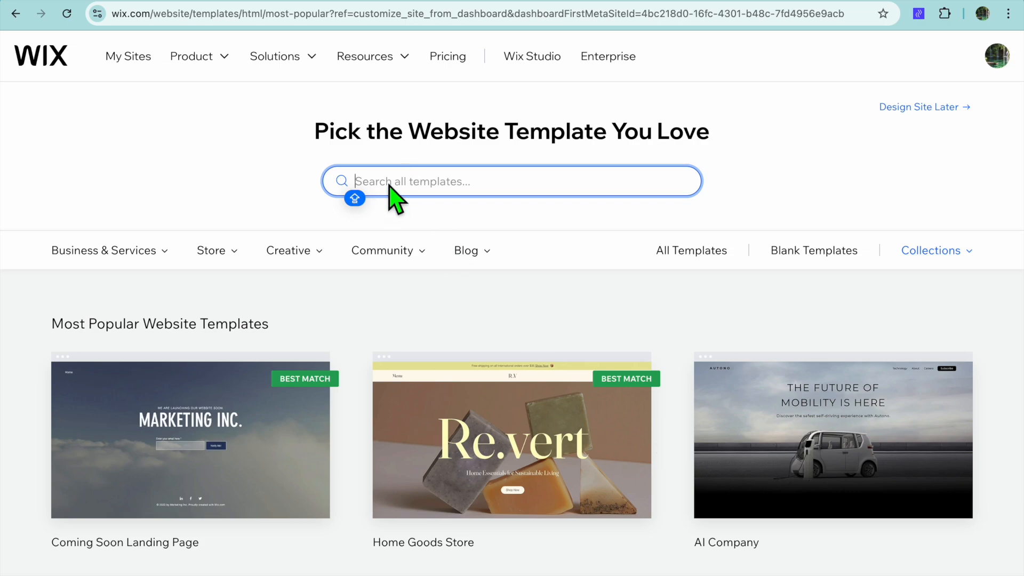
Step: Search the website templates for CARPET and open the Flooring Company template for editing
type("CAR")
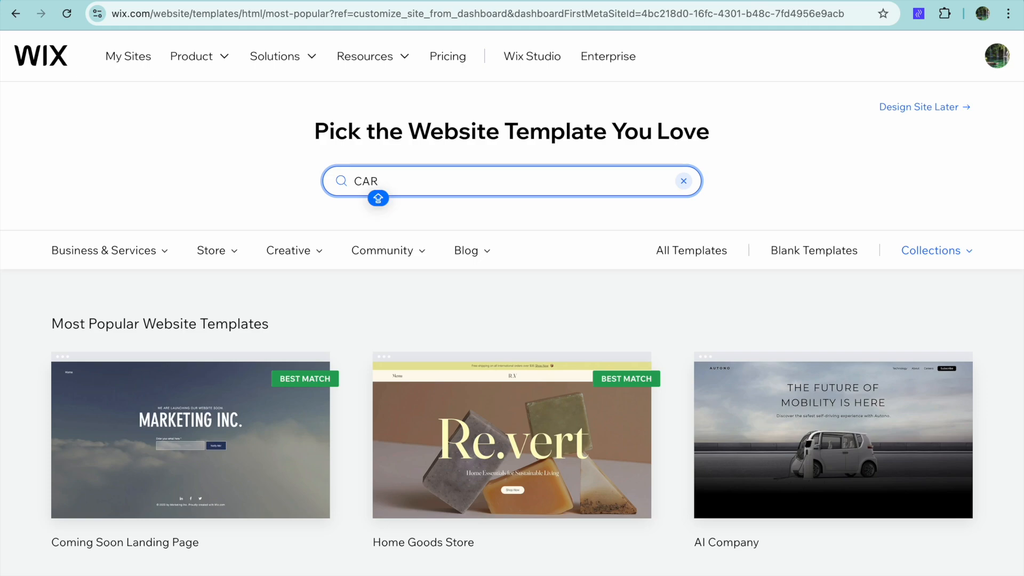
type("PE")
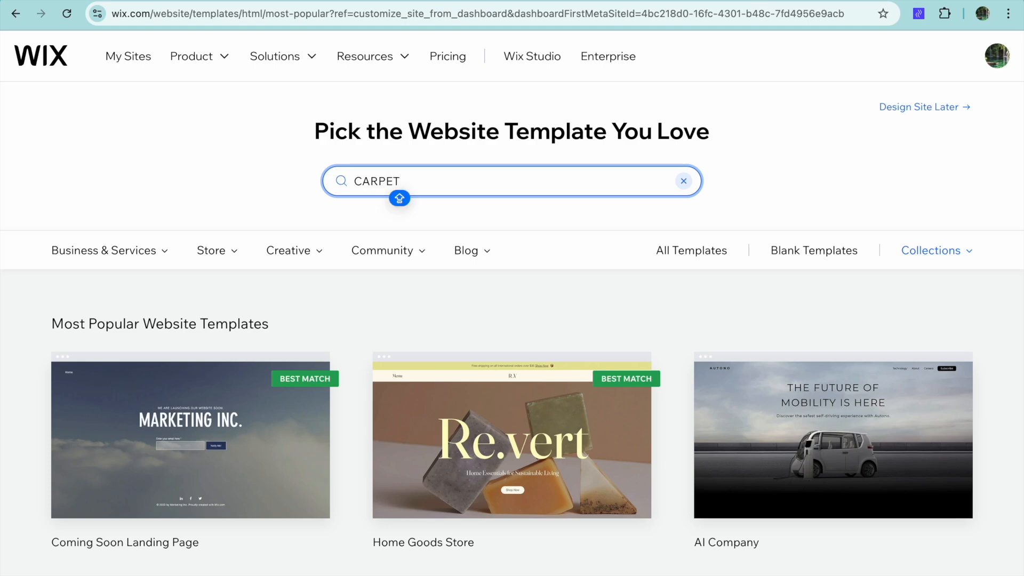
type("T")
key("Return")
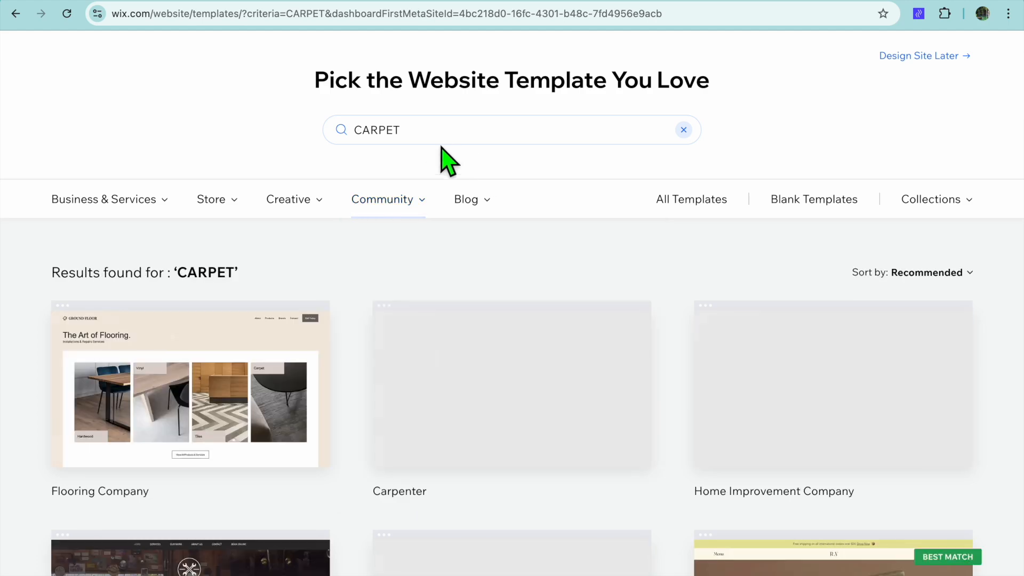
scroll(361, 288, "down", 3)
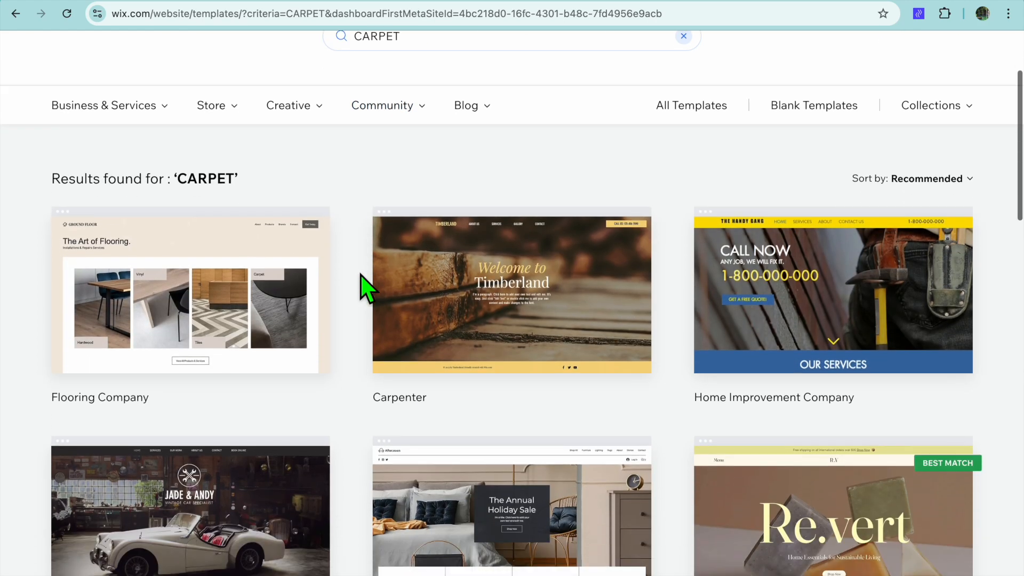
mouse_move(208, 267)
mouse_move(622, 267)
scroll(620, 266, "down", 1)
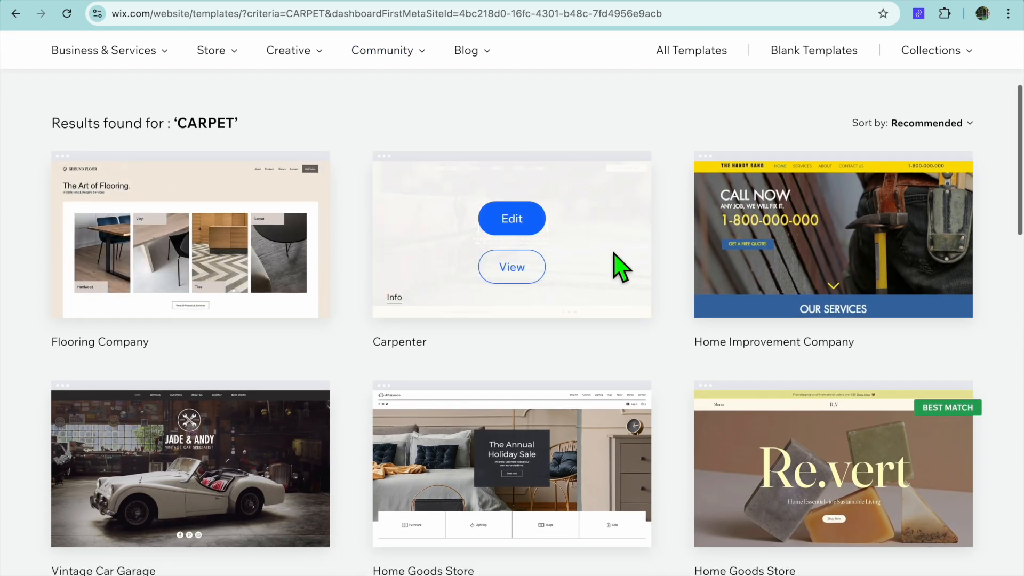
left_click(191, 220)
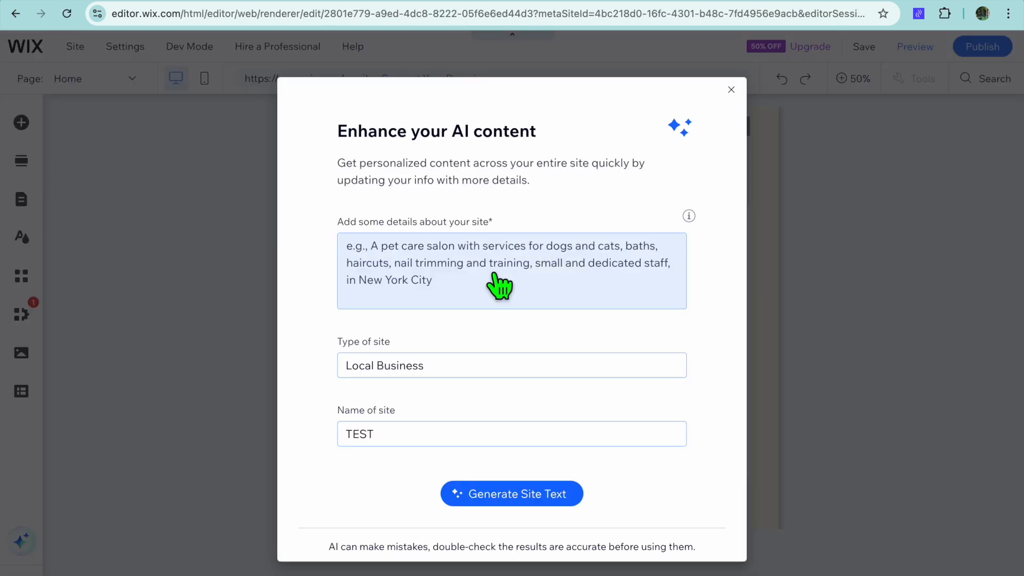
Step: Dismiss the Enhance your AI content form without generating site text
left_click(457, 263)
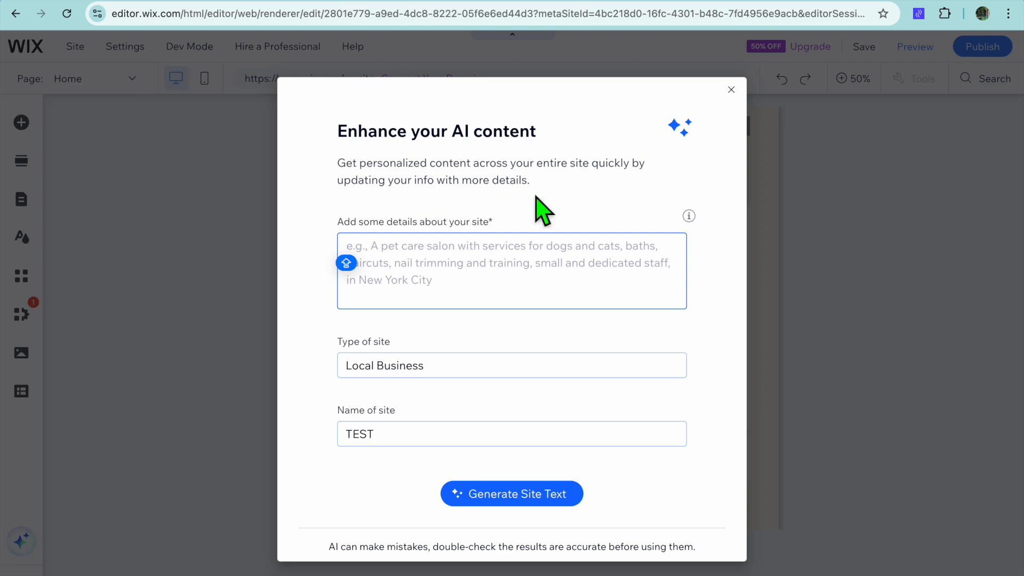
left_click(731, 90)
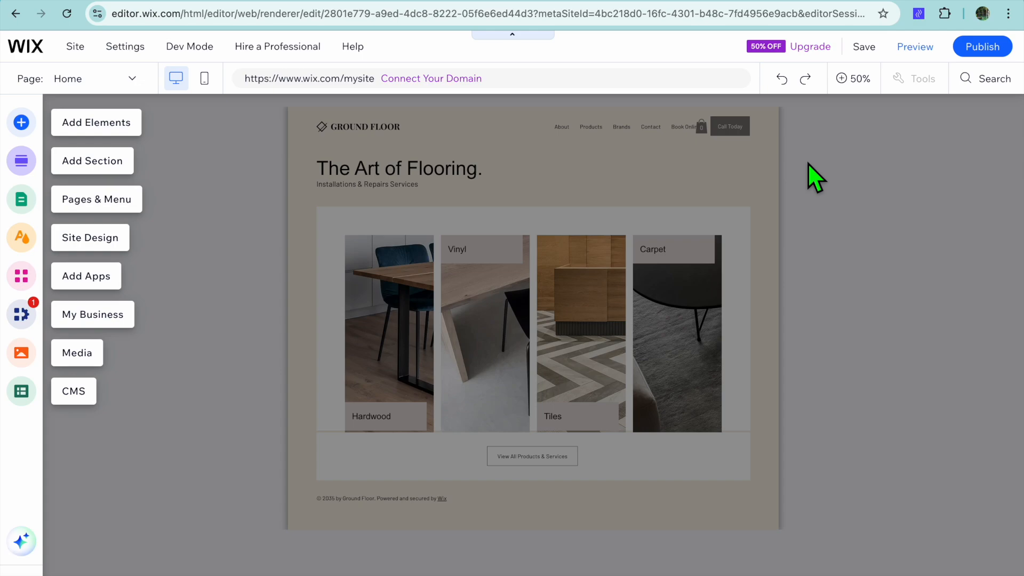
left_click(853, 80)
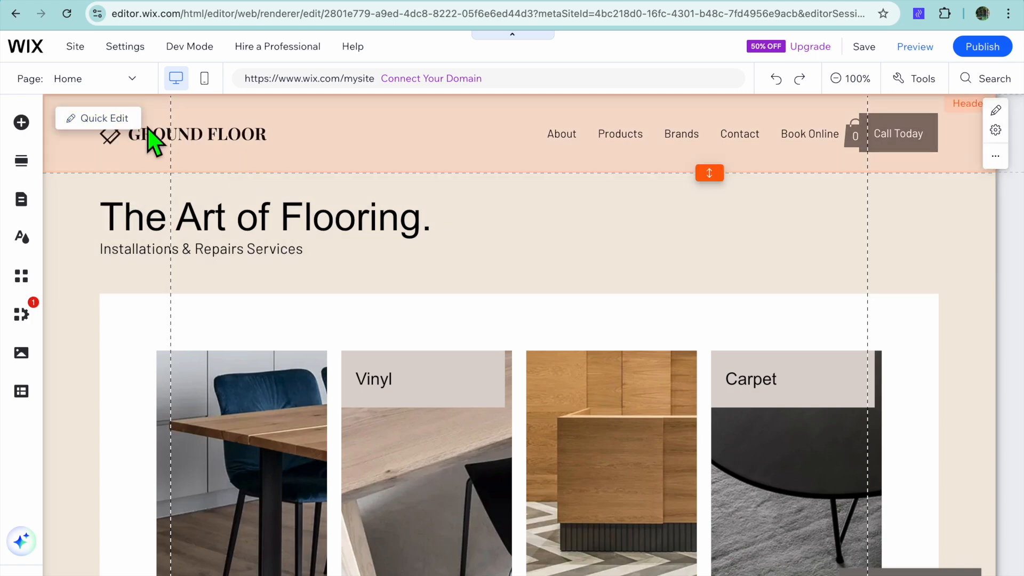
Step: Open the header in Quick Edit, examine its logo, text, menu and button options, and close it
left_click(105, 120)
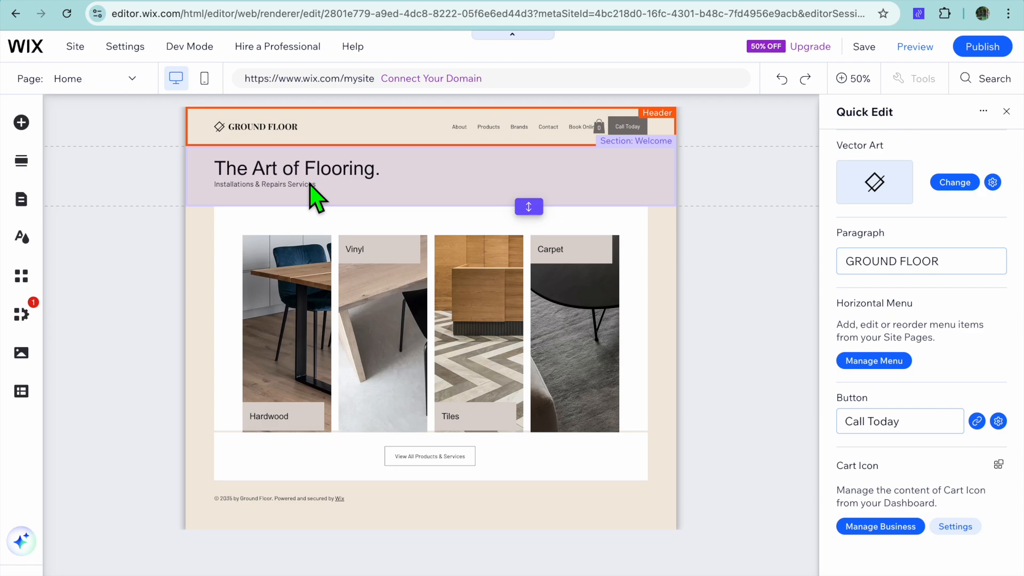
left_click(959, 275)
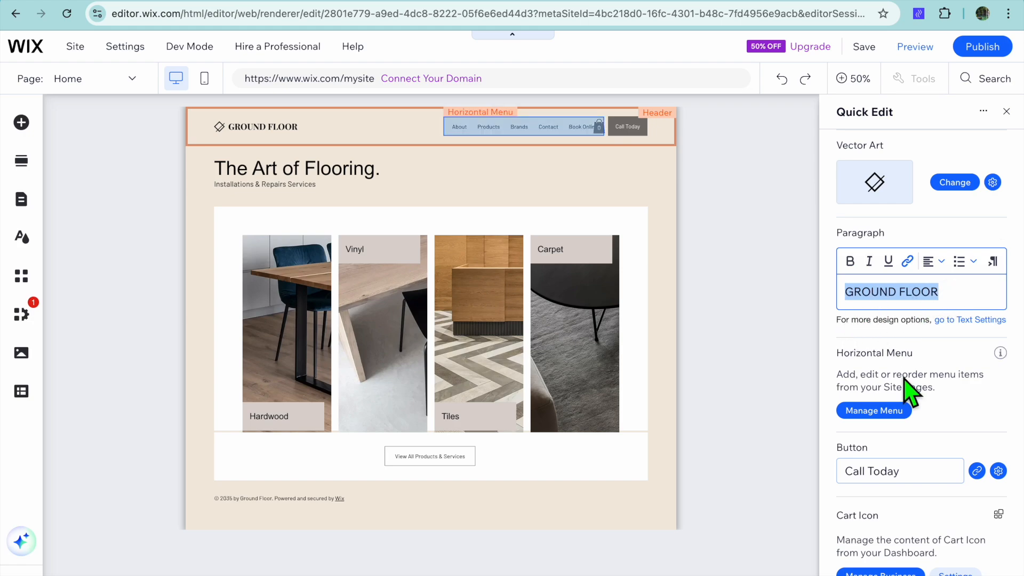
scroll(909, 388, "down", 1)
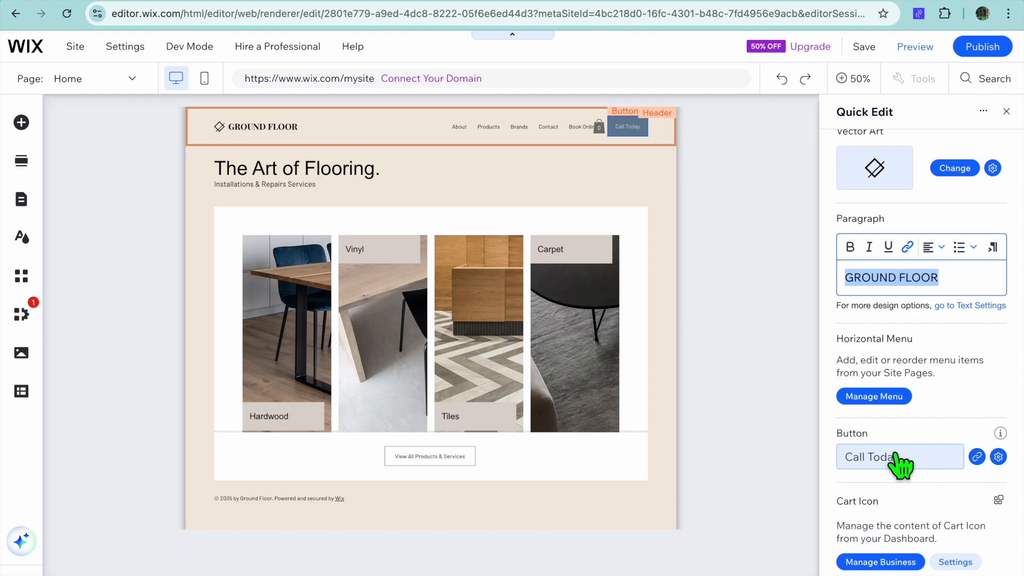
left_click(1007, 111)
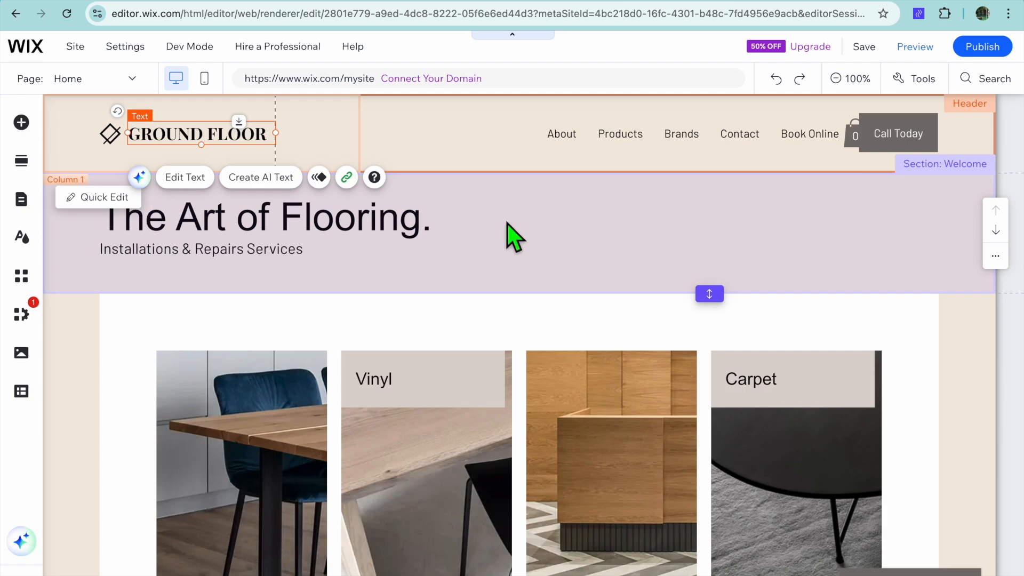
Step: Open the Welcome section in Quick Edit, examine its background, title and paragraph options, and close it
left_click(451, 244)
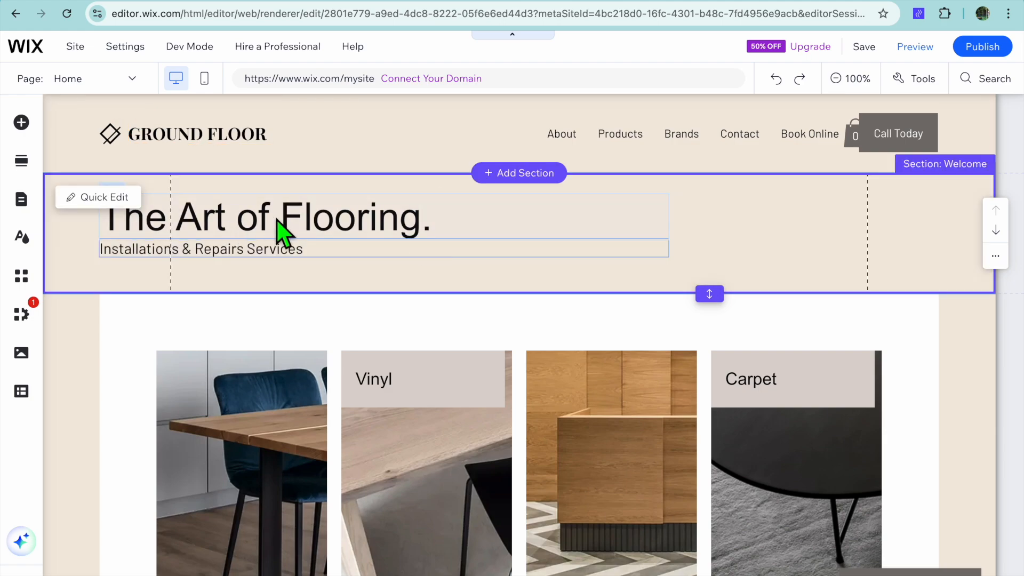
left_click(111, 198)
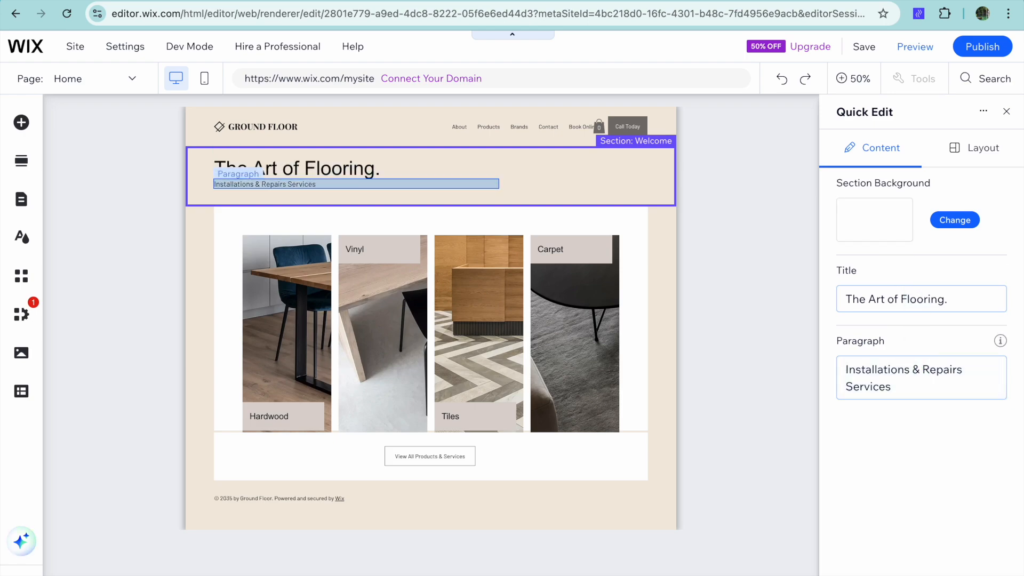
left_click(1006, 112)
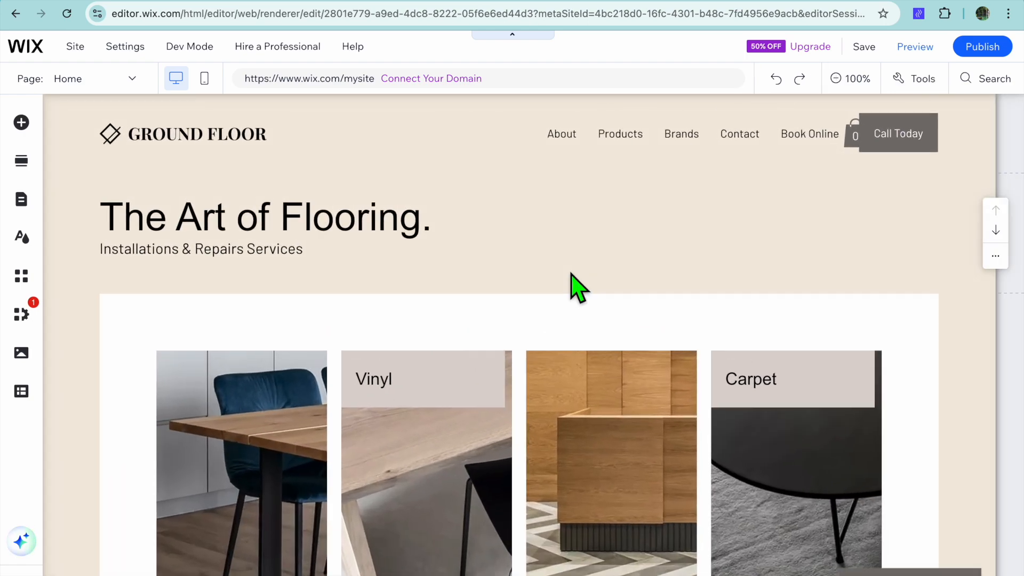
Step: Open the Services section in Quick Edit and look through its column backgrounds and paragraph texts
scroll(566, 272, "down", 3)
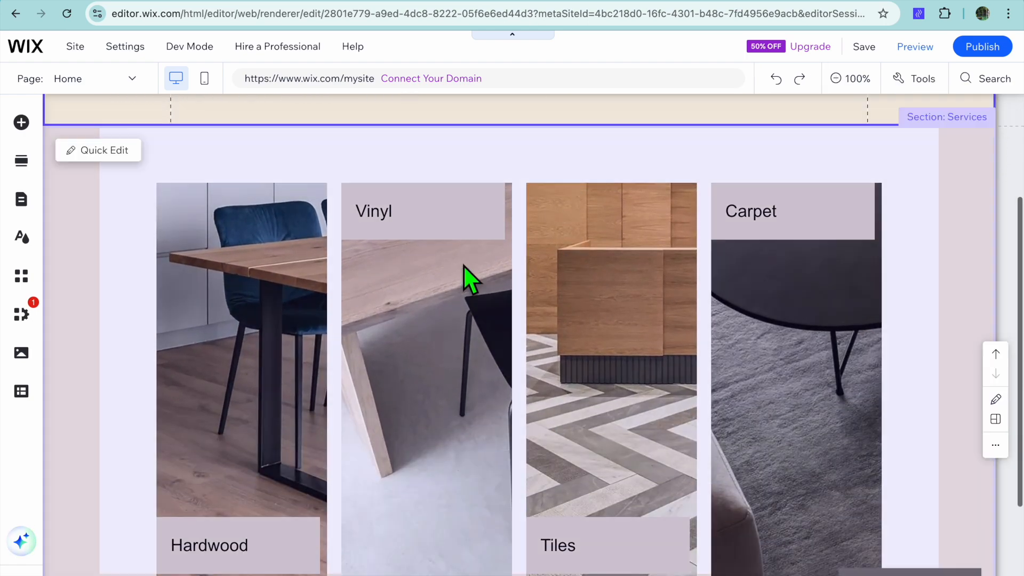
left_click(282, 216)
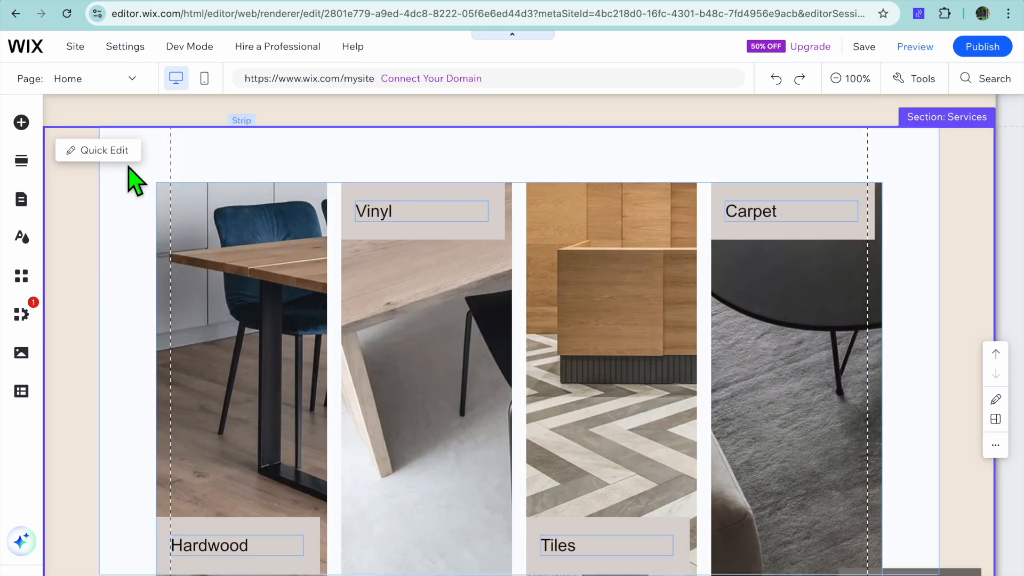
left_click(105, 151)
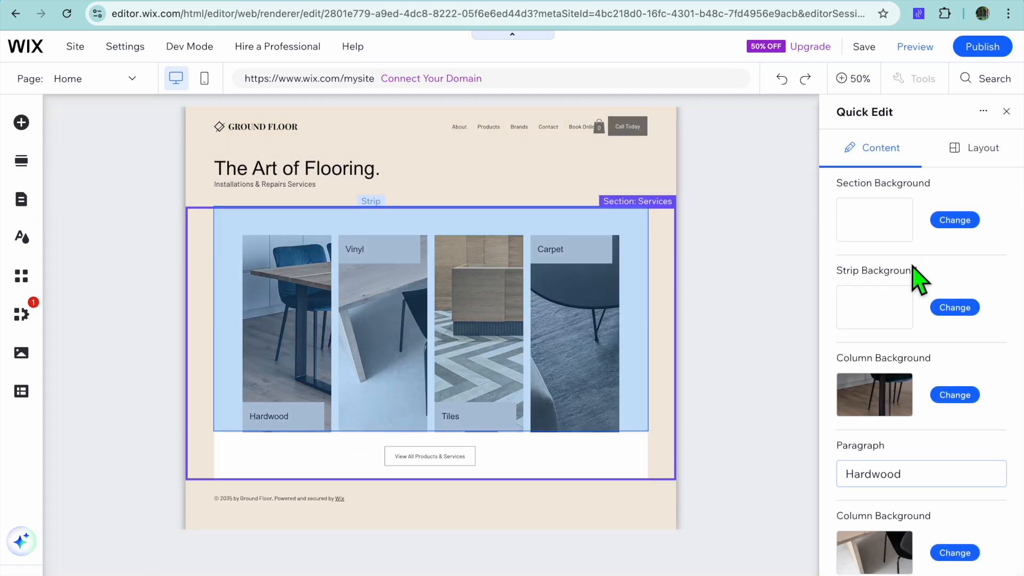
scroll(910, 274, "down", 5)
scroll(913, 274, "down", 4)
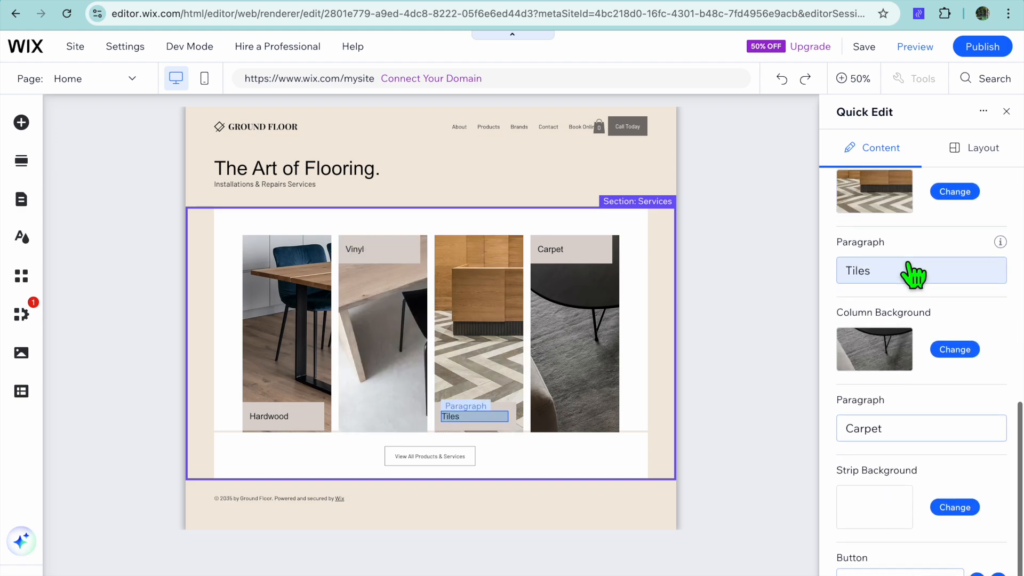
scroll(913, 276, "up", 4)
scroll(912, 275, "up", 5)
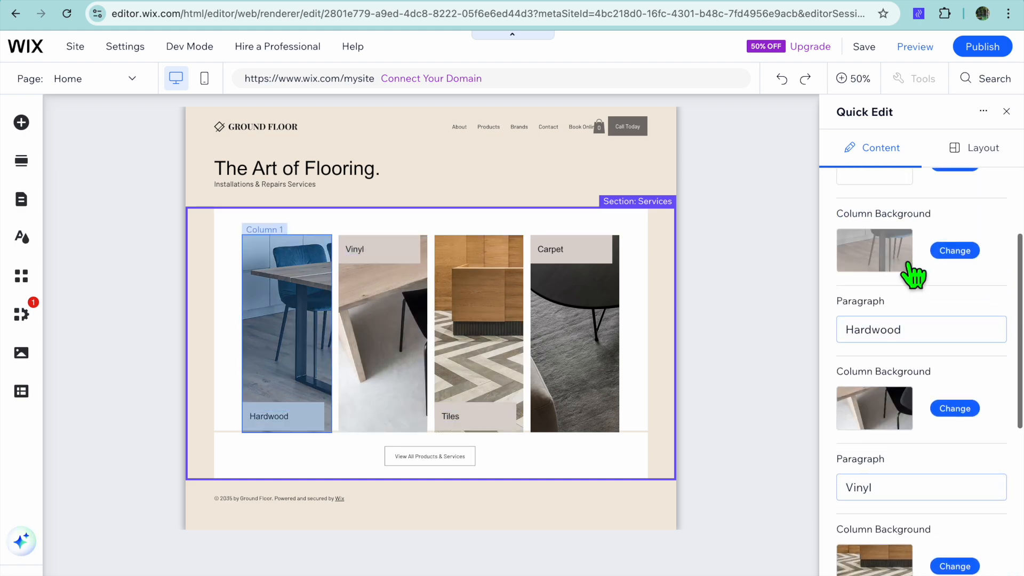
scroll(912, 274, "up", 1)
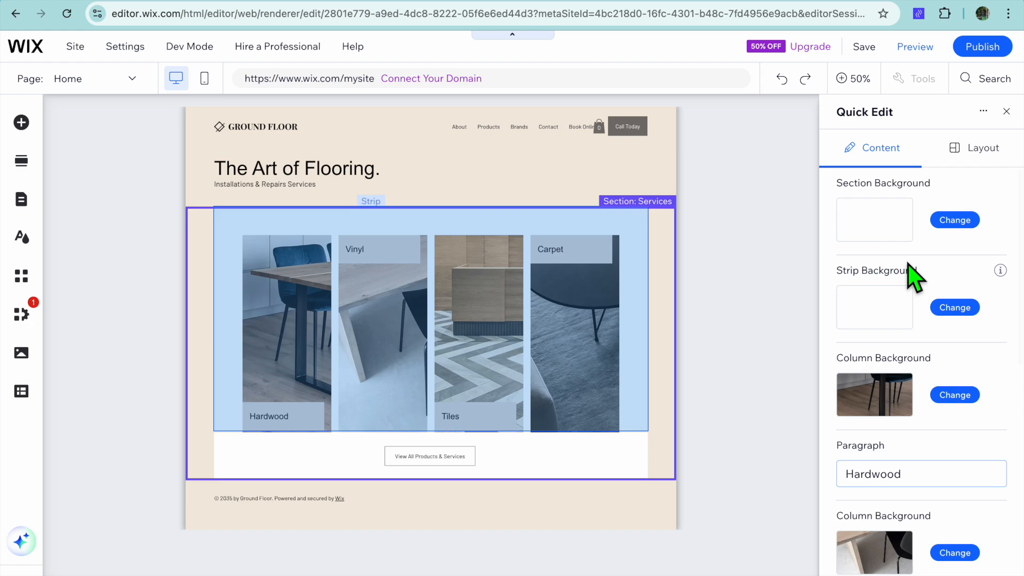
Step: Search Wix media for CARPET and set the photo of a worker in blue overalls unrolling carpet over wood flooring as the Hardwood column's background
left_click(960, 396)
mouse_move(965, 401)
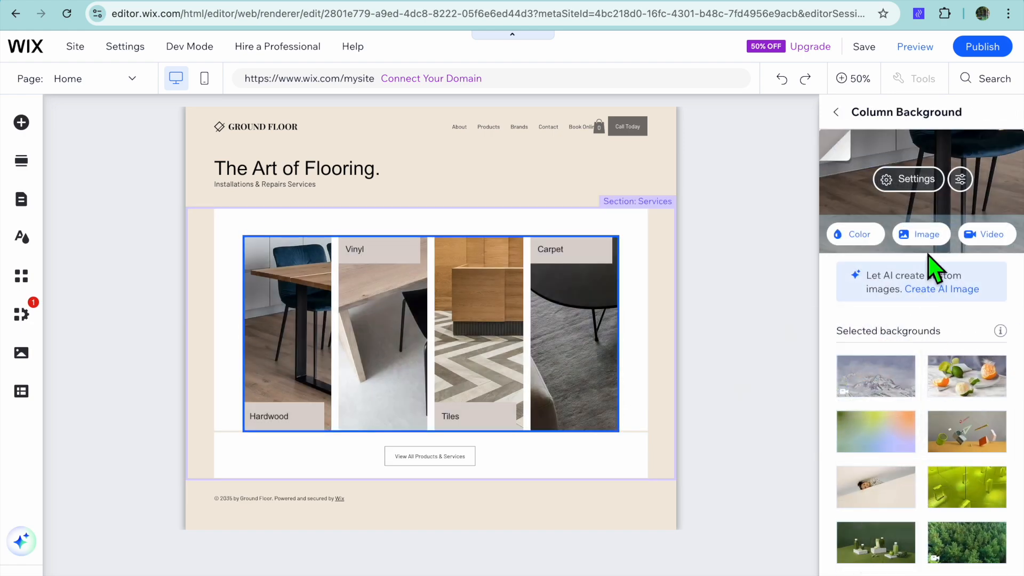
left_click(918, 232)
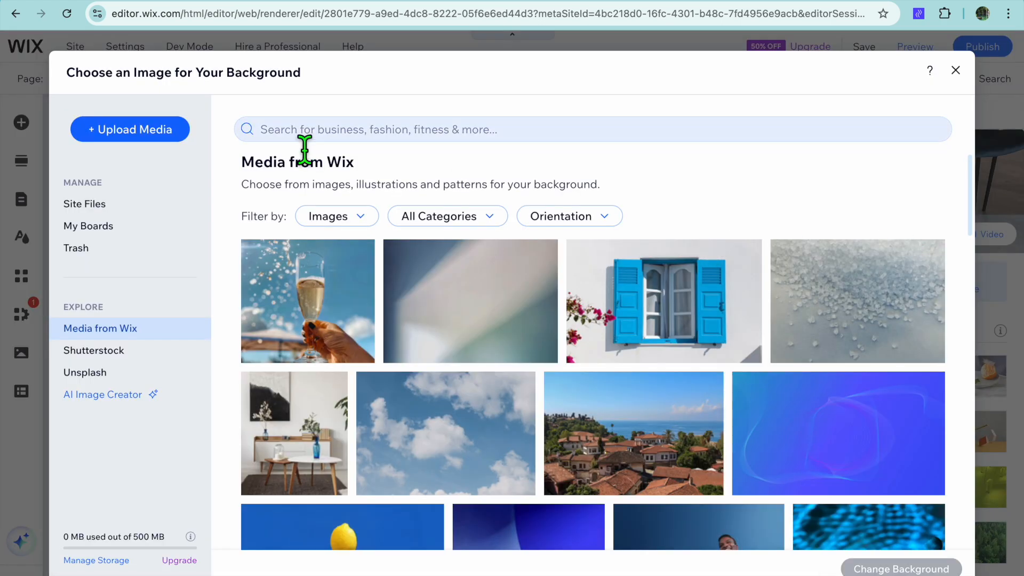
left_click(347, 133)
left_click(306, 183)
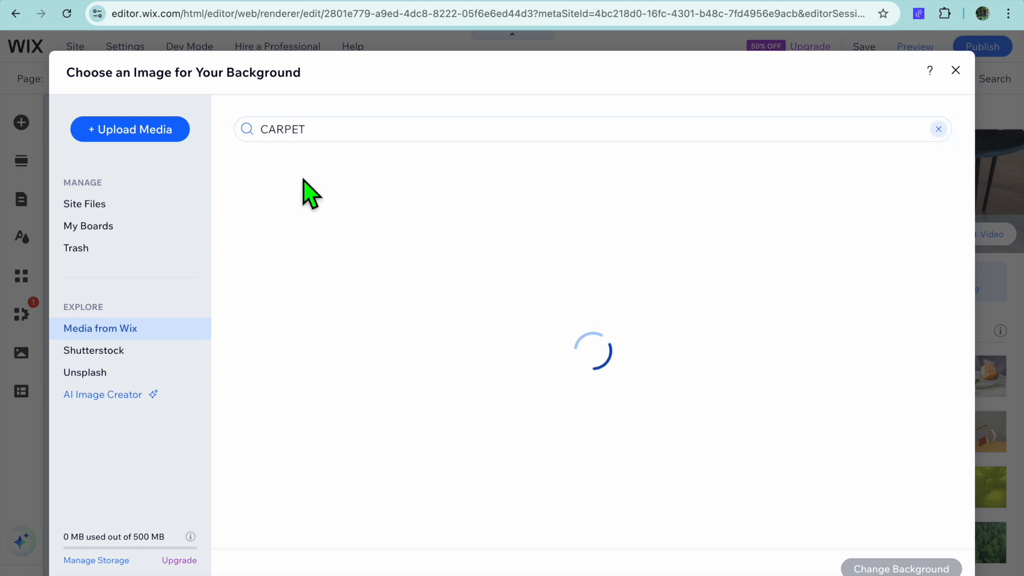
mouse_move(423, 304)
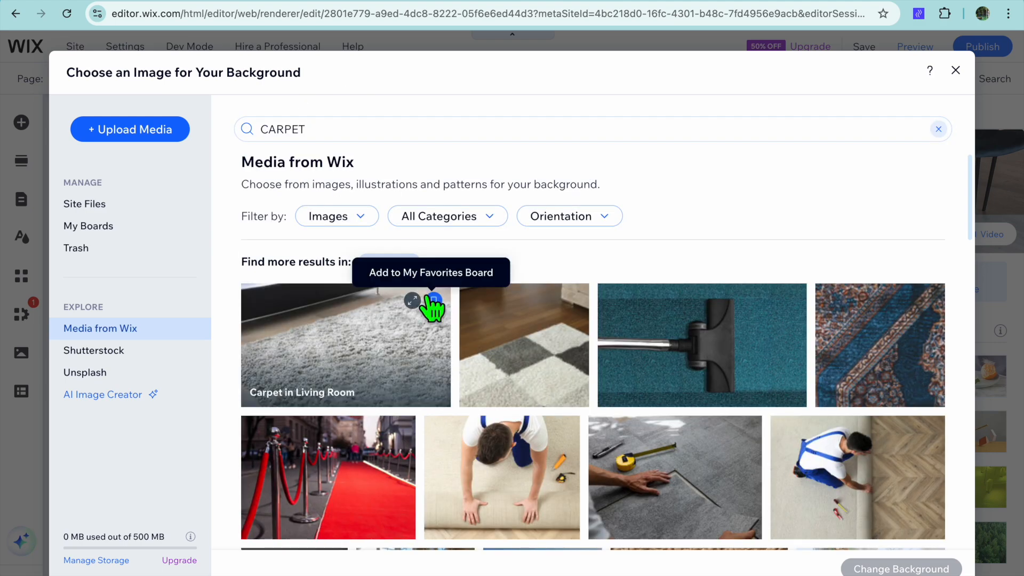
scroll(522, 393, "down", 5)
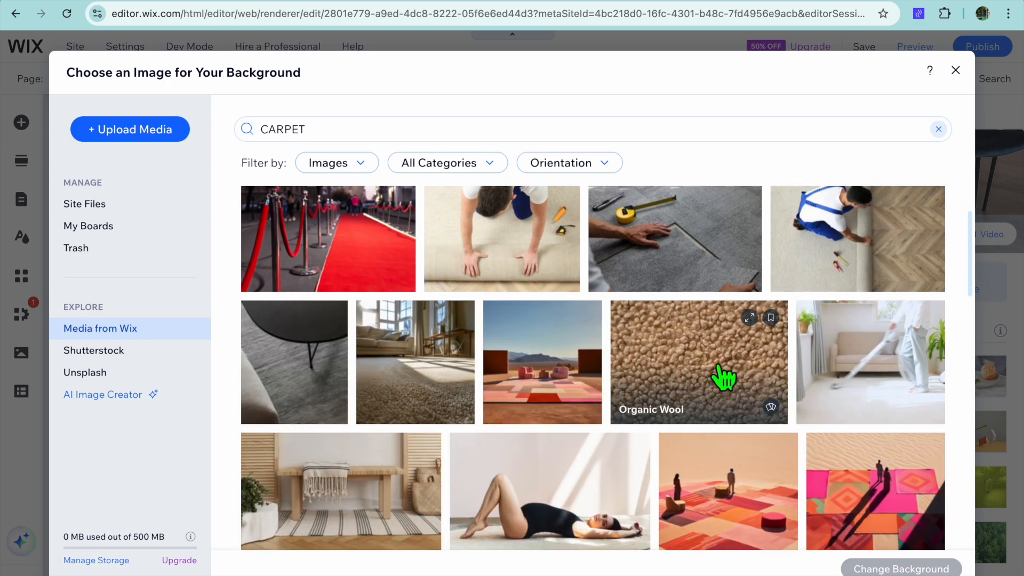
left_click(906, 227)
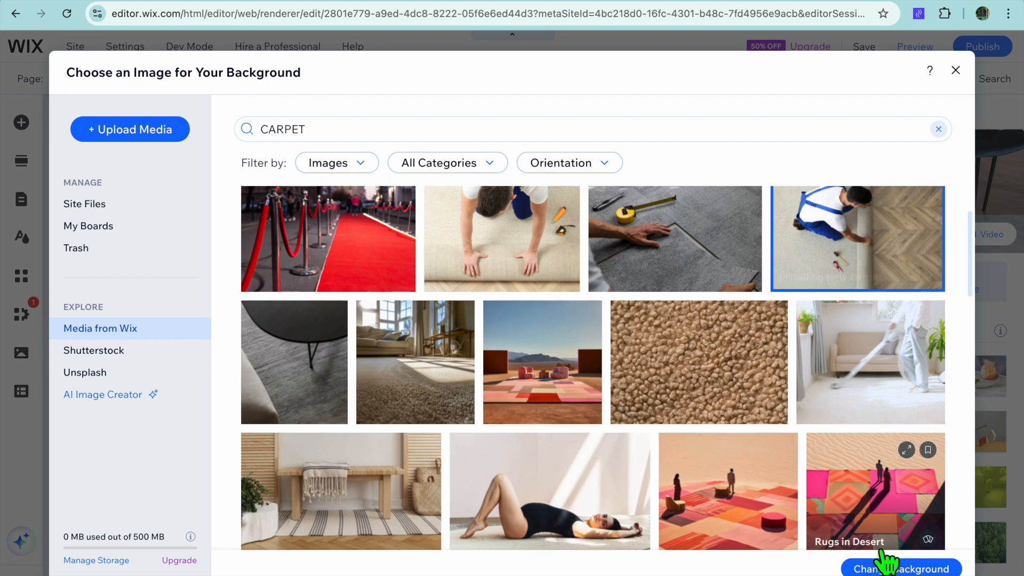
left_click(878, 569)
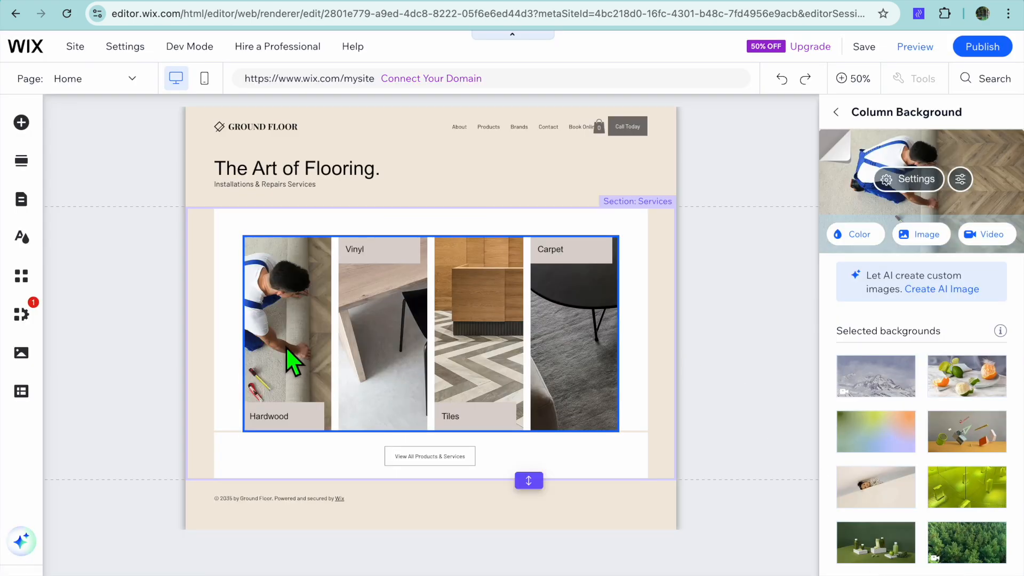
Step: Replace the Hardwood paragraph text in the Services section with INSTALLATION and close Quick Edit
left_click(837, 113)
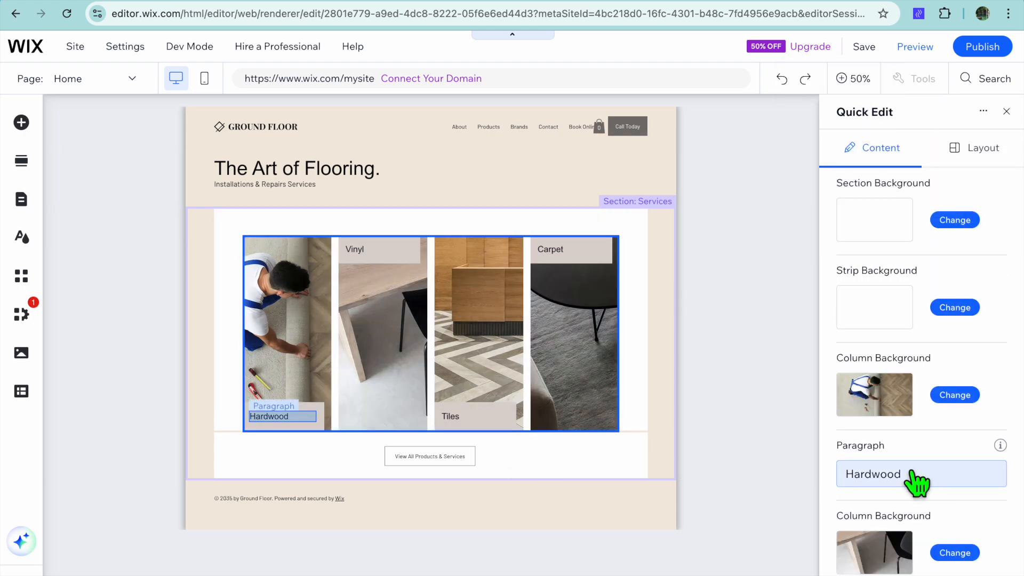
left_click(909, 472)
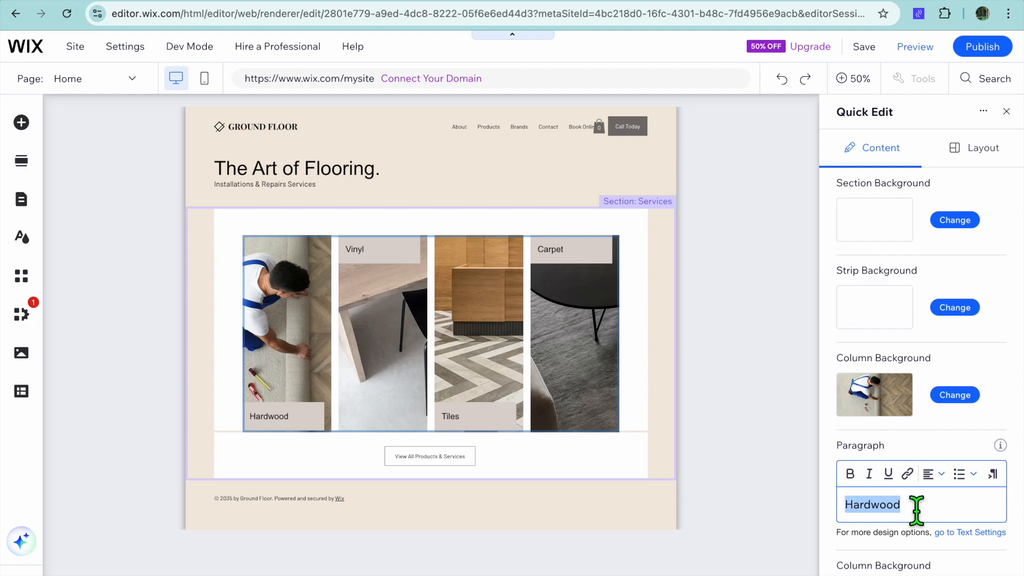
type("INSTALLATION")
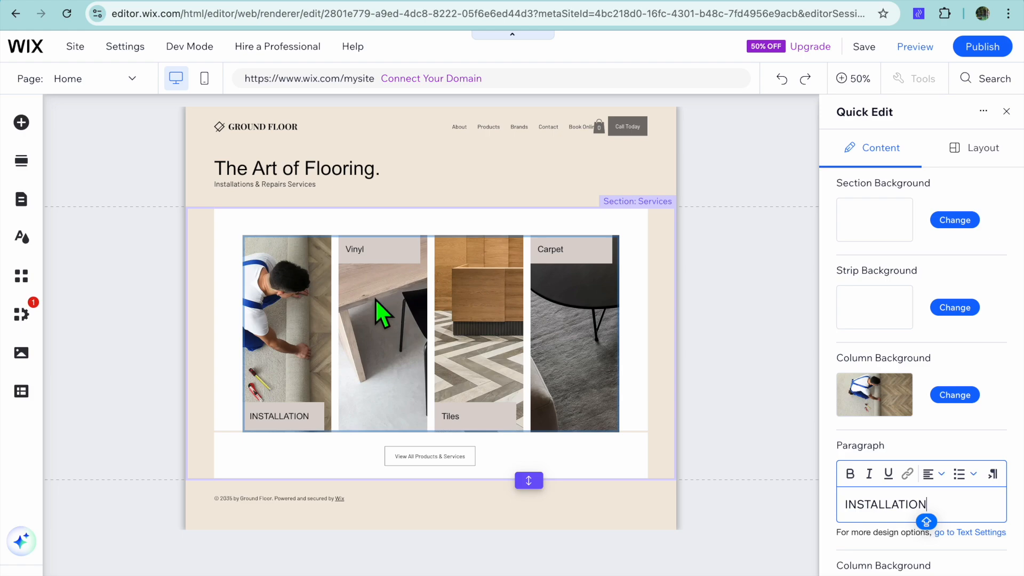
left_click(1006, 111)
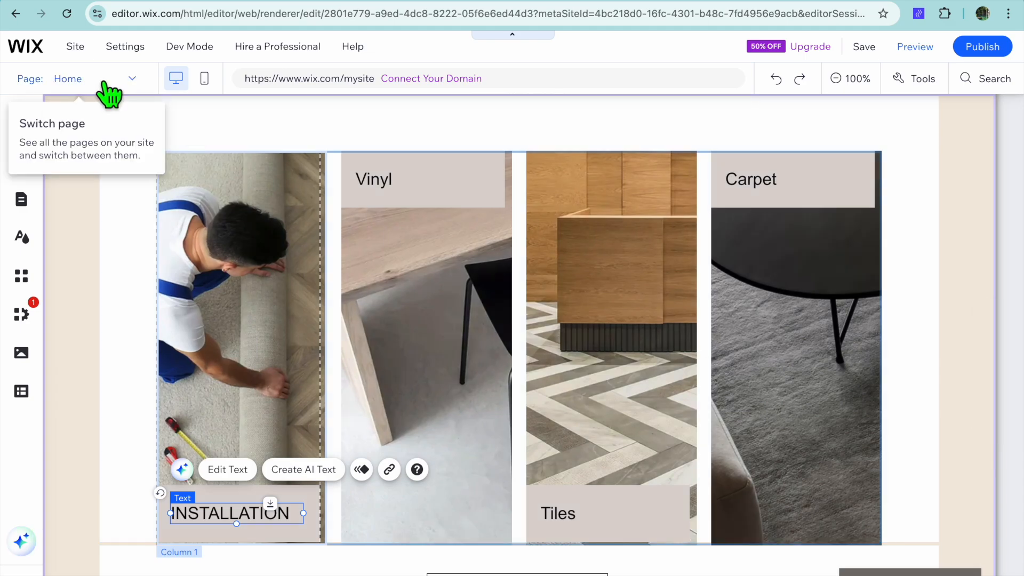
Step: Switch to the Contact page and look over its heading, form placeholder, contact details and social icons
left_click(104, 83)
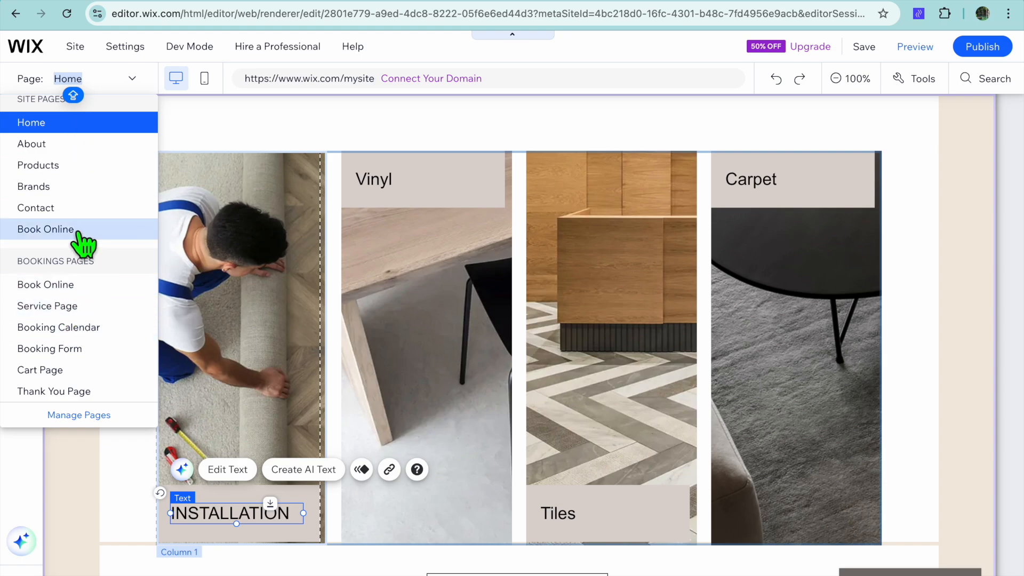
left_click(72, 211)
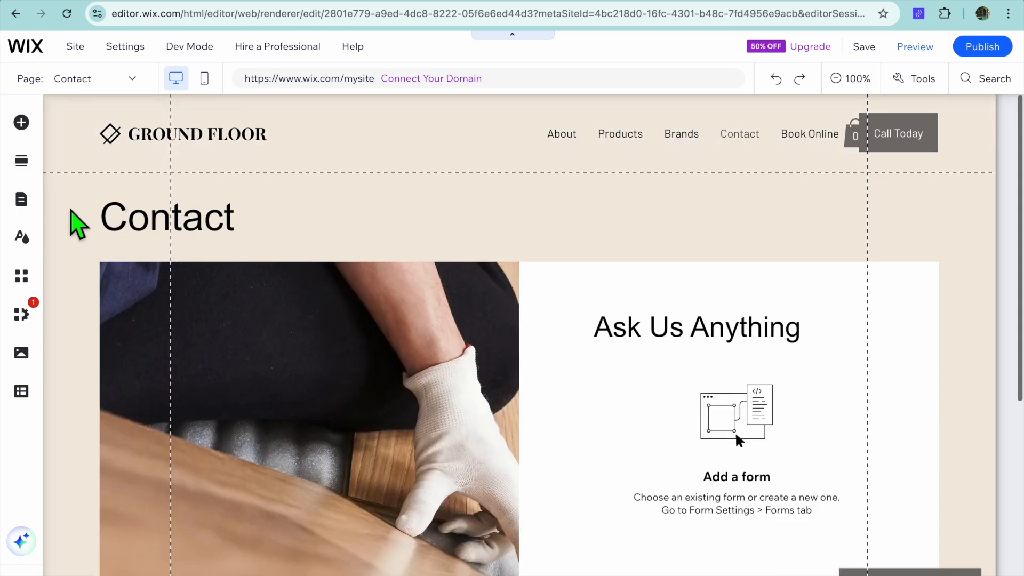
scroll(253, 272, "down", 6)
scroll(253, 272, "up", 4)
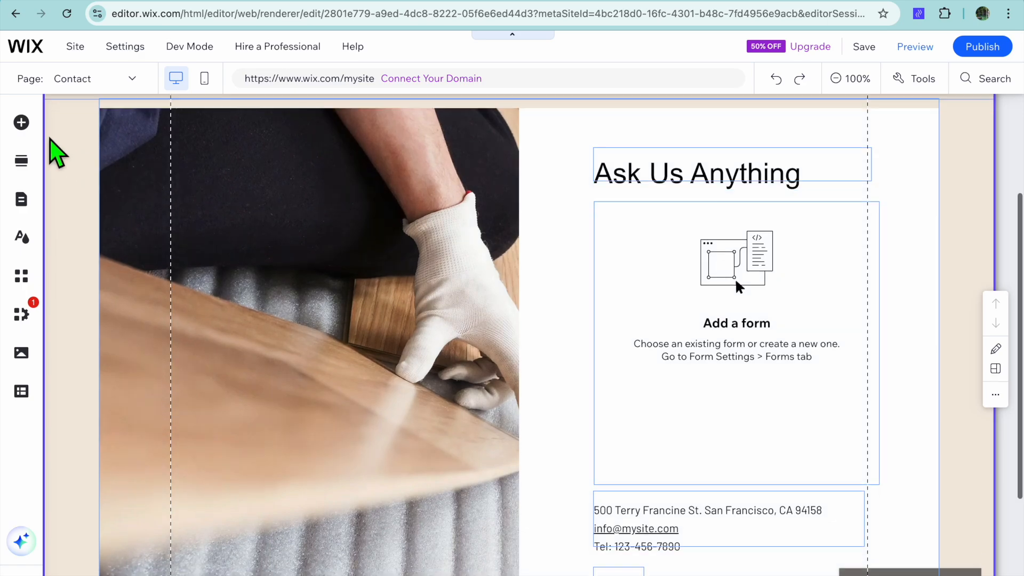
scroll(50, 140, "down", 4)
scroll(270, 142, "up", 7)
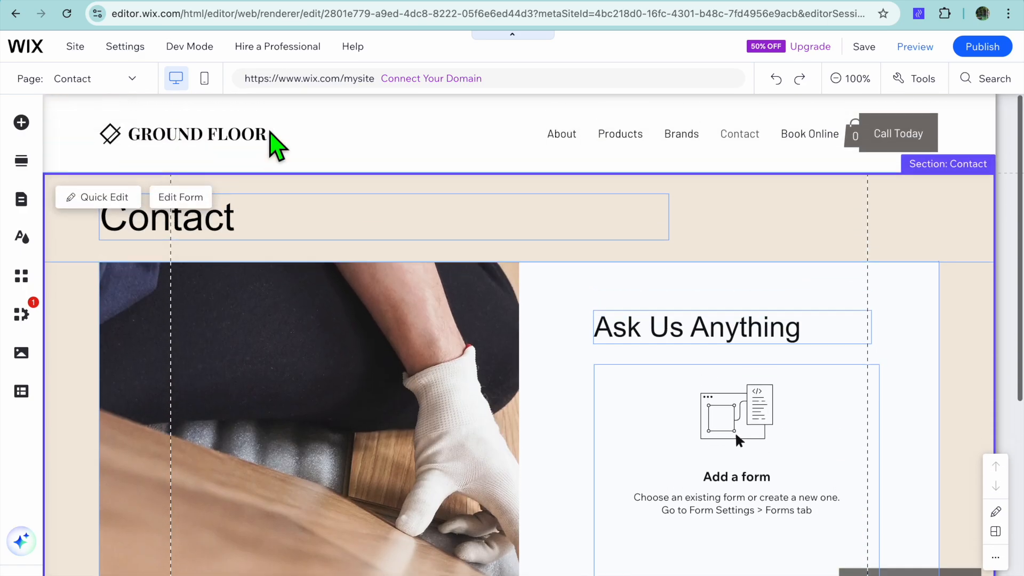
scroll(270, 142, "down", 7)
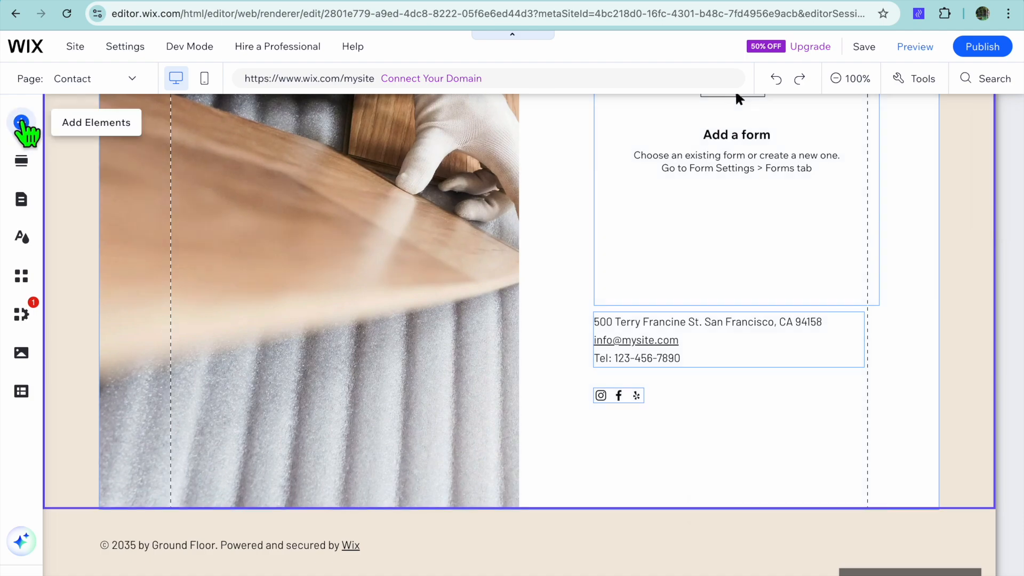
Step: Search the editor for MAP and add the coloured full-width Google Maps element to the Contact page, just above the footer
left_click(21, 123)
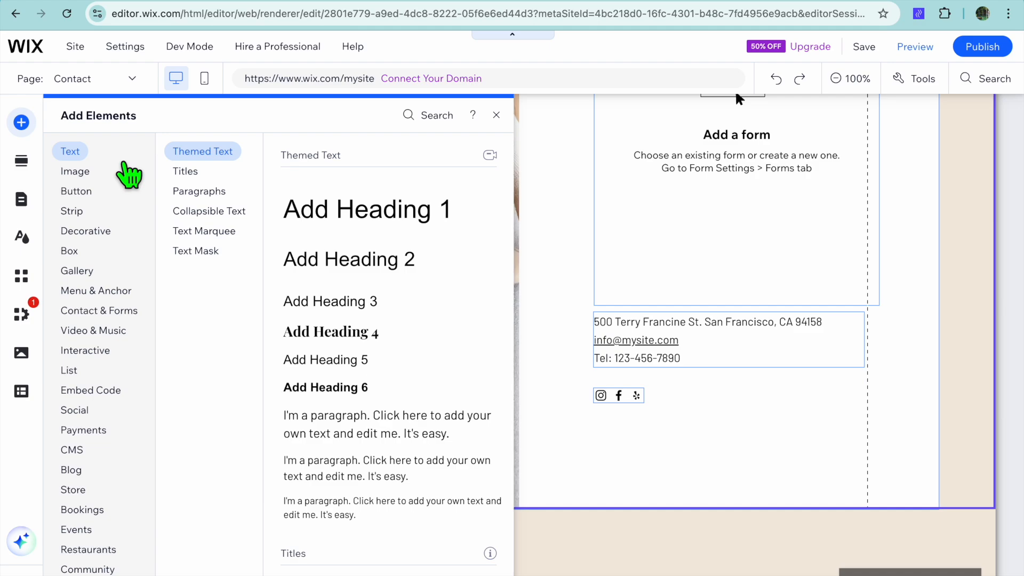
left_click(107, 504)
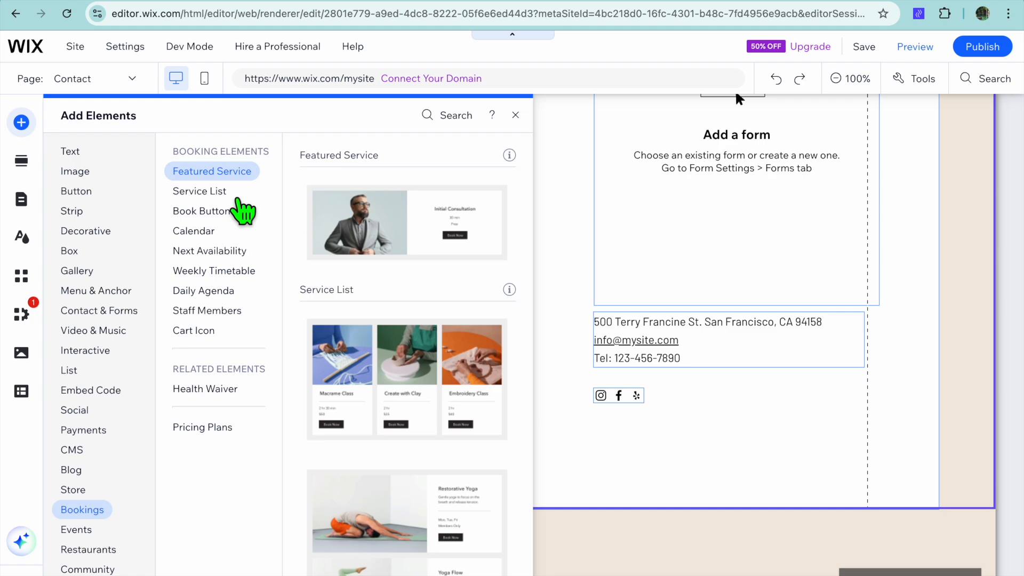
left_click(448, 118)
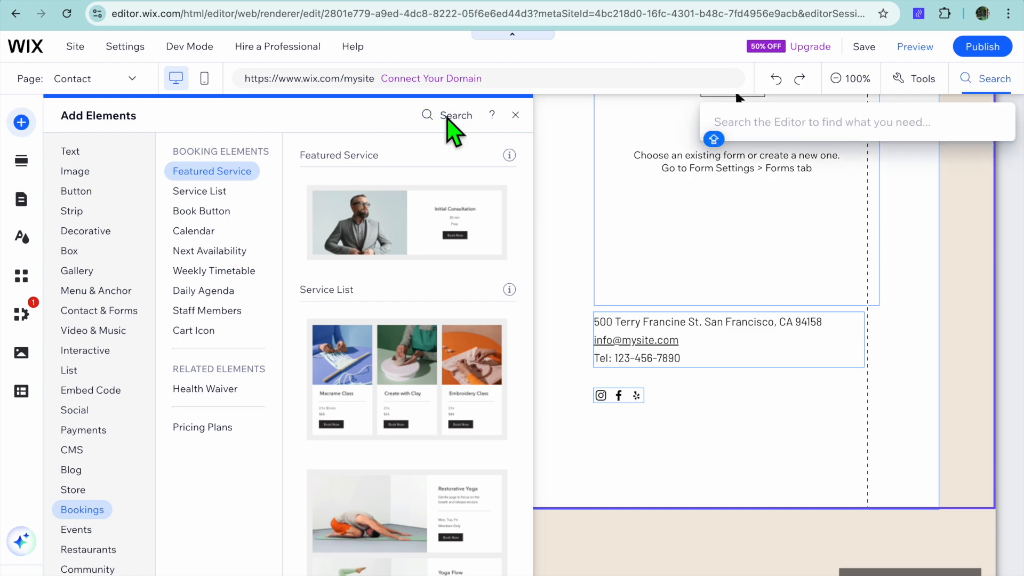
type("MAP")
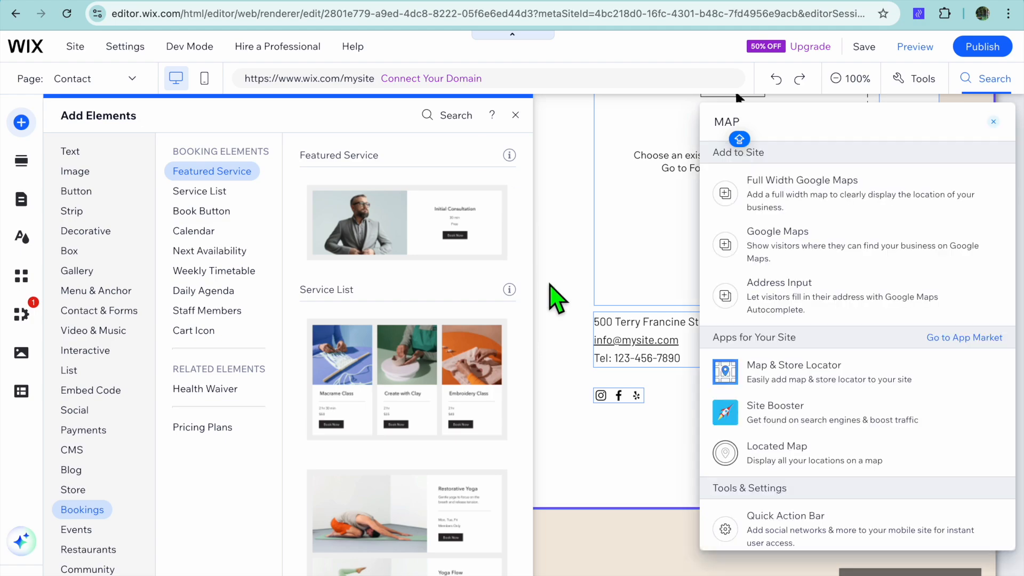
mouse_move(809, 181)
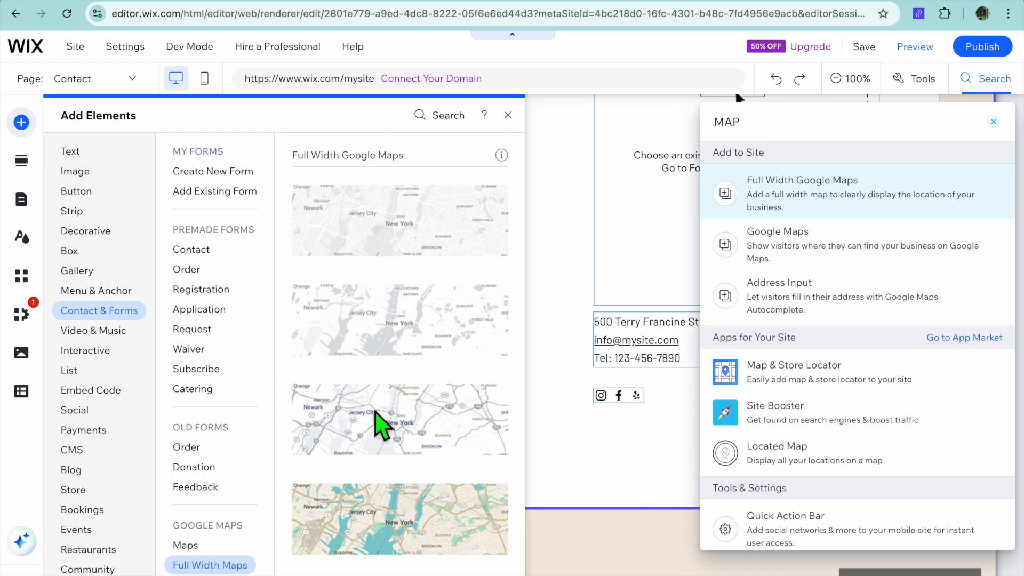
left_click(404, 528)
left_click_drag(408, 539, 639, 407)
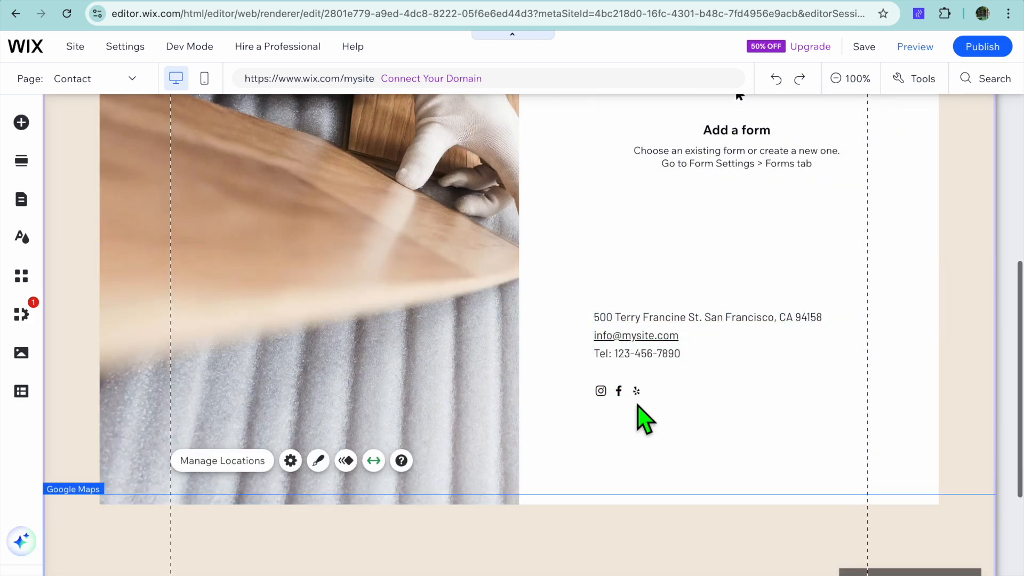
scroll(638, 406, "down", 5)
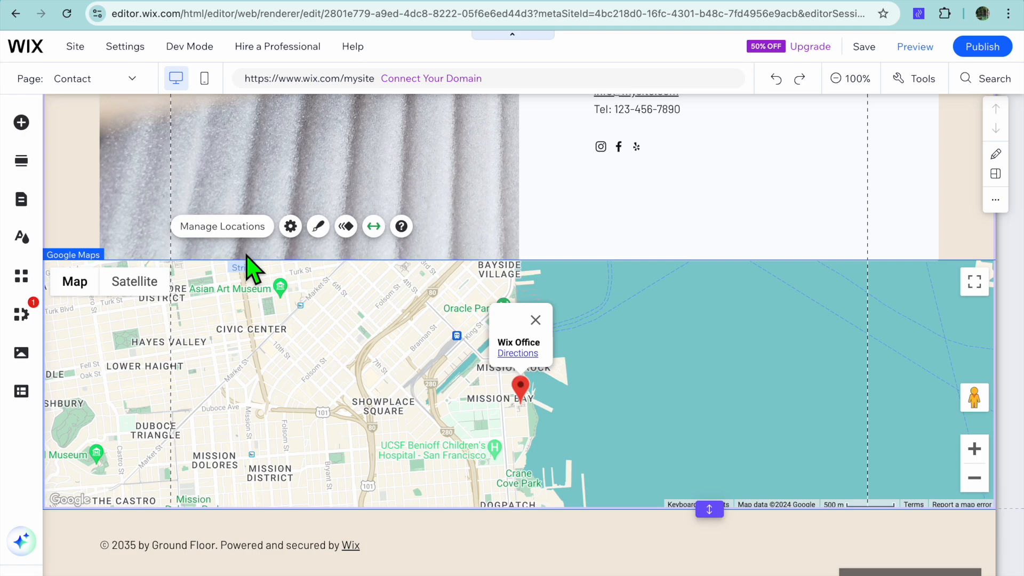
Step: Open the map's location management, examine the address, title, description and link options, and close it
left_click(222, 226)
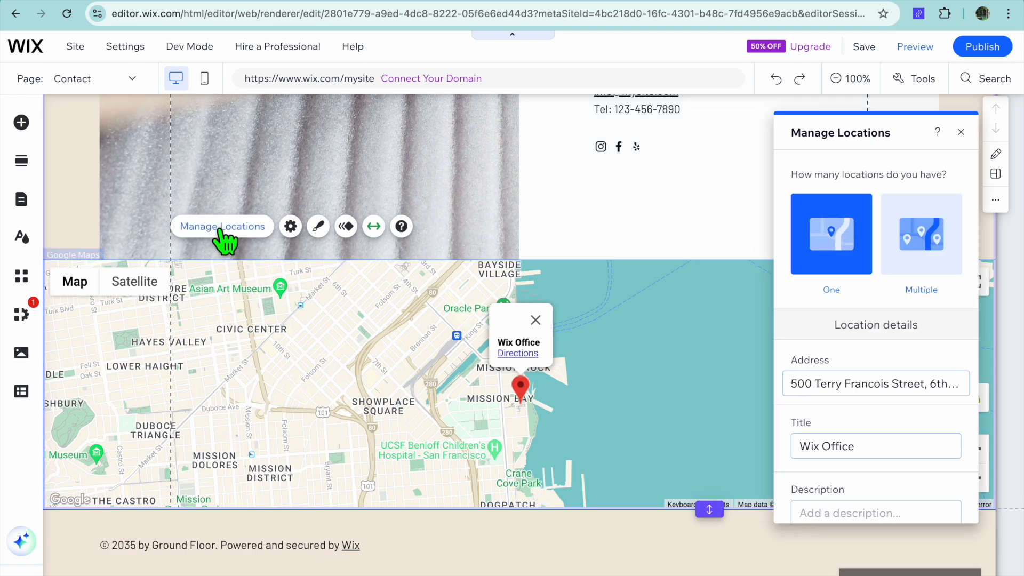
scroll(846, 385, "down", 3)
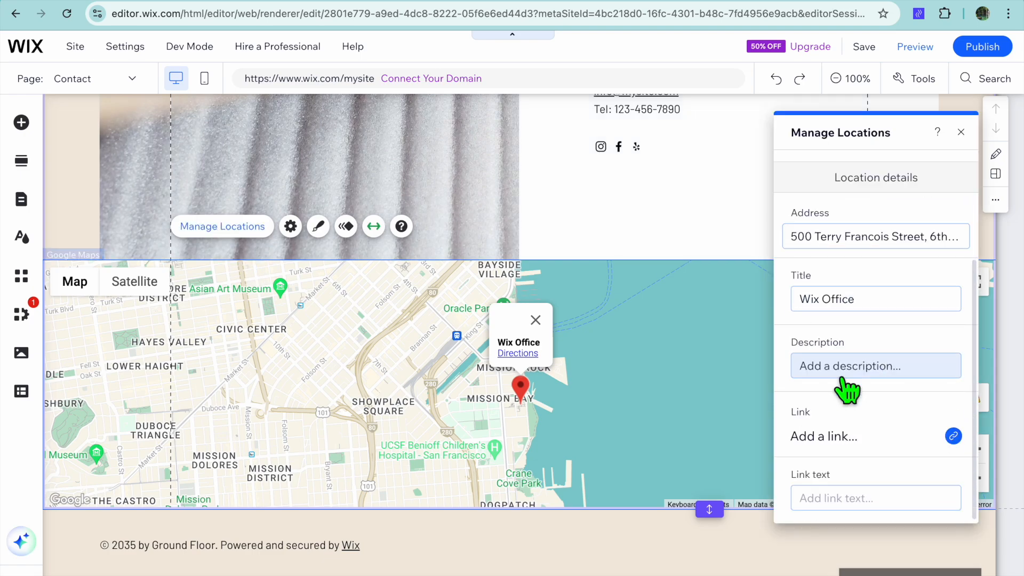
scroll(847, 390, "up", 3)
scroll(847, 389, "down", 3)
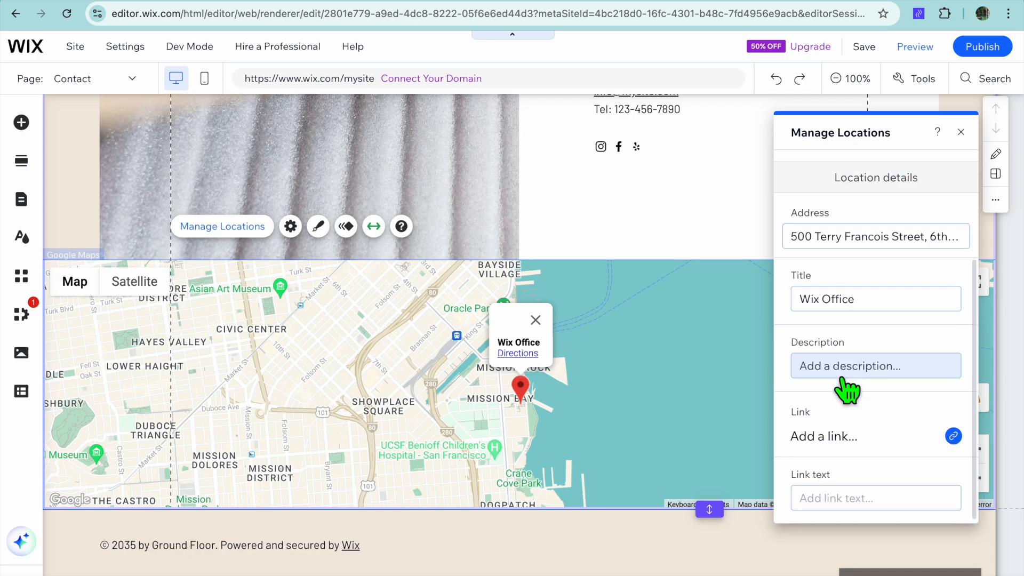
left_click(966, 140)
Step: Review the Contact page in the editor, and preview it to check the layout and the map
scroll(610, 290, "up", 10)
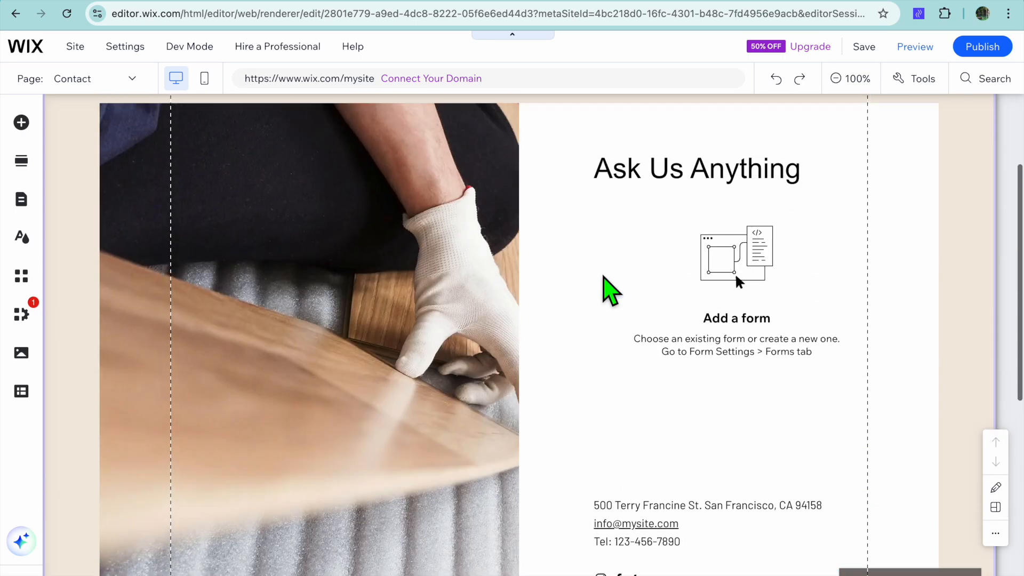
scroll(610, 290, "down", 10)
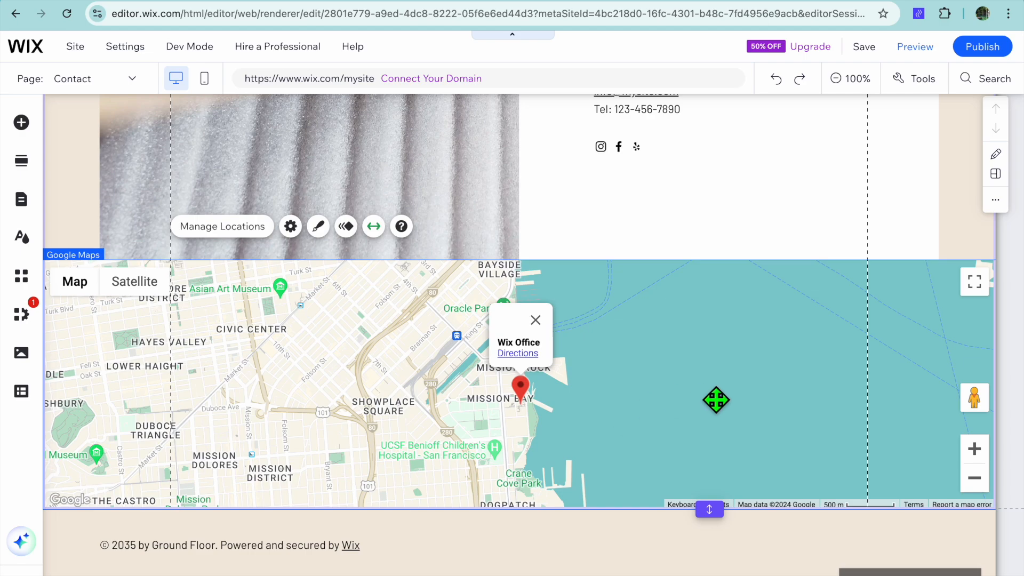
scroll(715, 400, "up", 10)
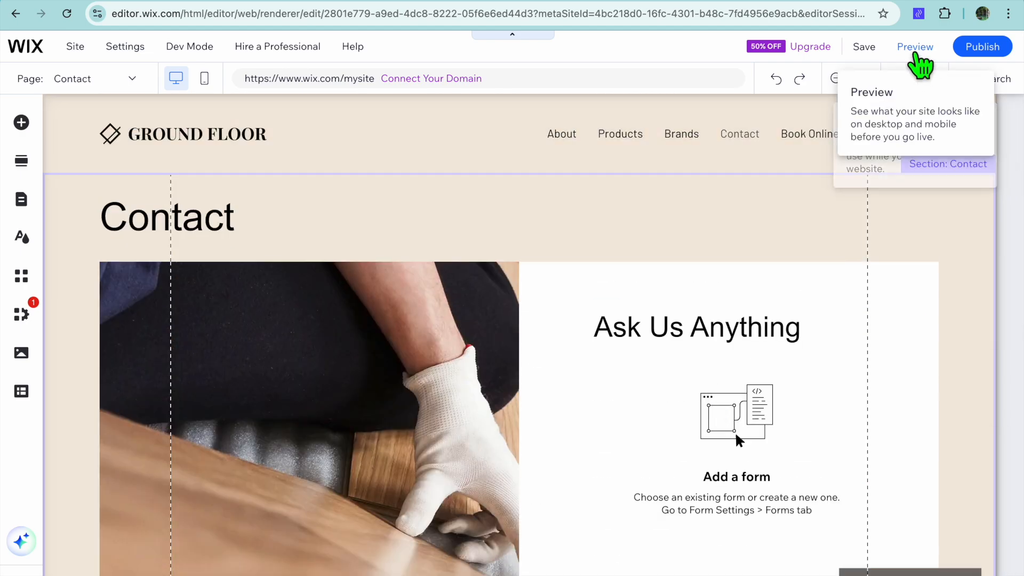
left_click(914, 49)
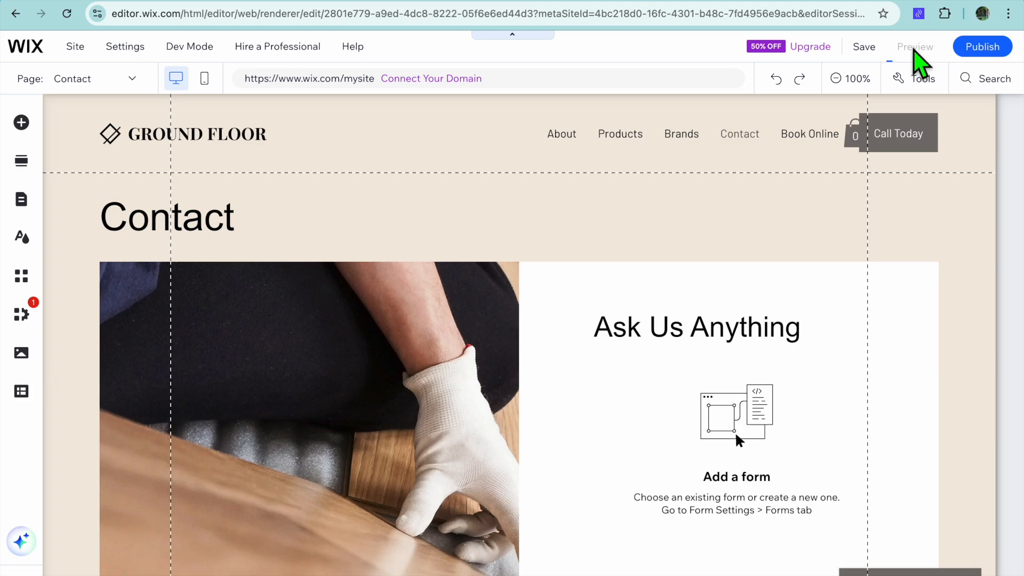
scroll(741, 184, "down", 10)
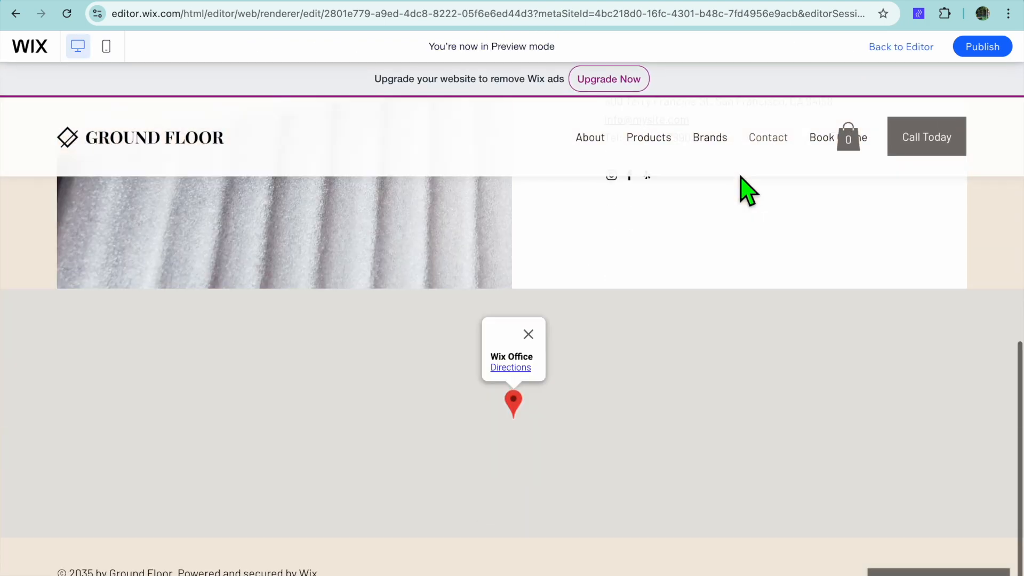
scroll(741, 190, "up", 10)
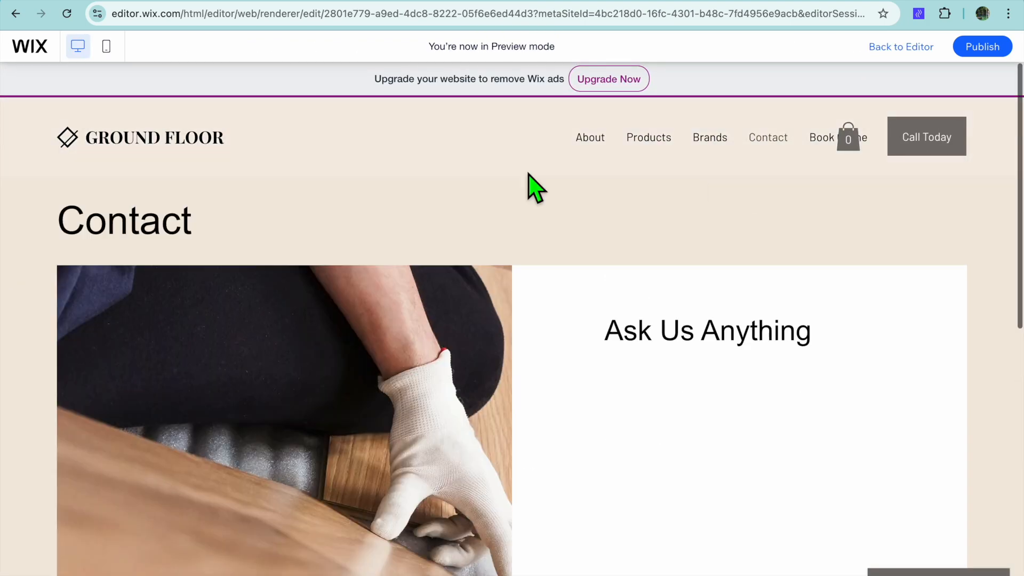
Step: Go to the home page within the preview and examine its title and Services columns
left_click(152, 141)
scroll(375, 400, "down", 5)
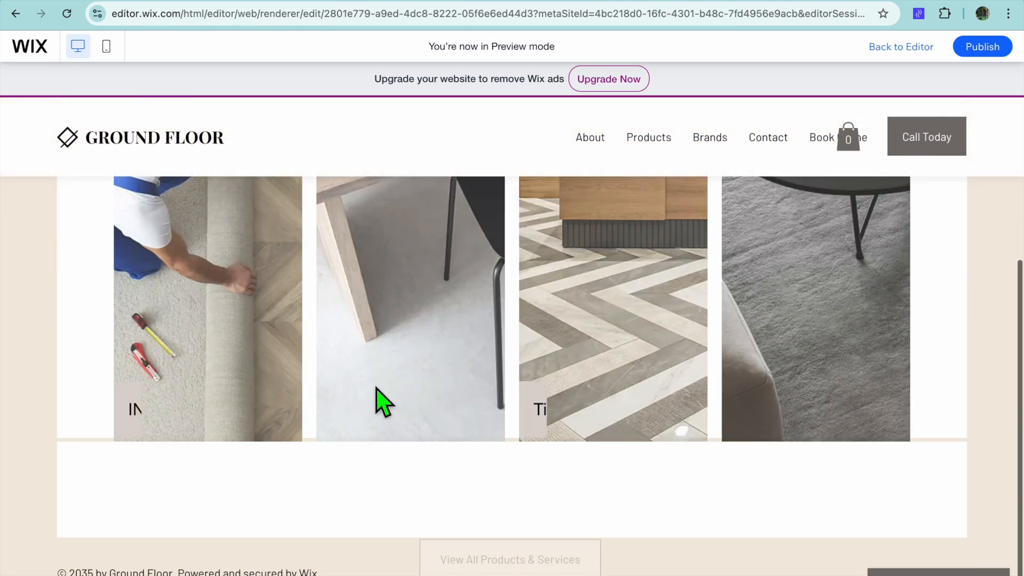
scroll(384, 403, "up", 5)
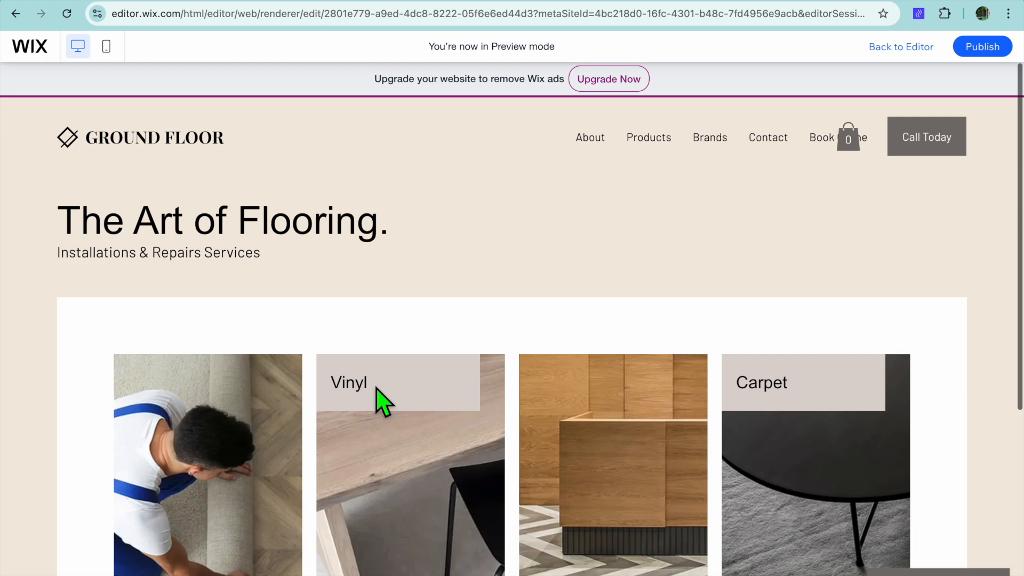